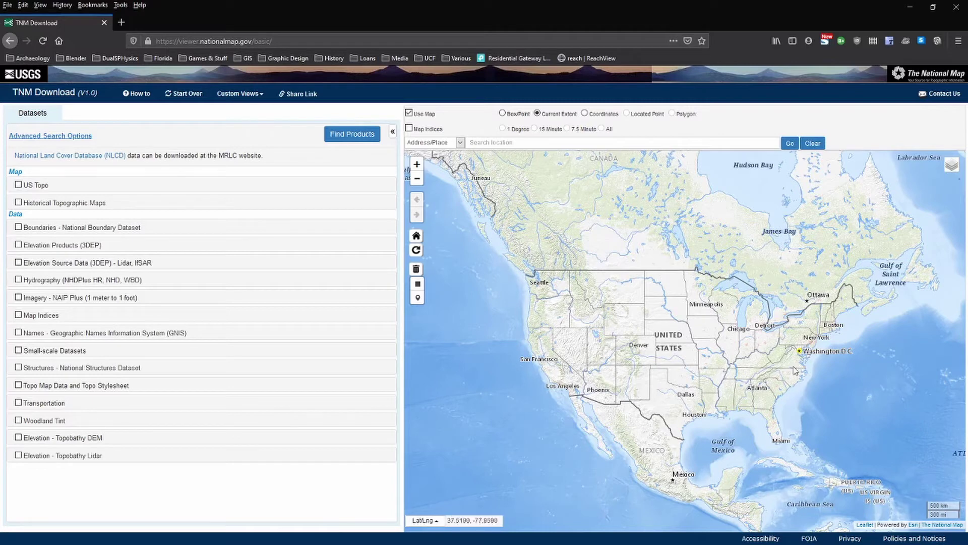
# Zoom the TNM Download map in on Asheville, NC and choose Box/Point as the search-area mode.
pyautogui.scroll(1, 795, 376)
pyautogui.scroll(1, 794, 375)
pyautogui.scroll(1, 720, 393)
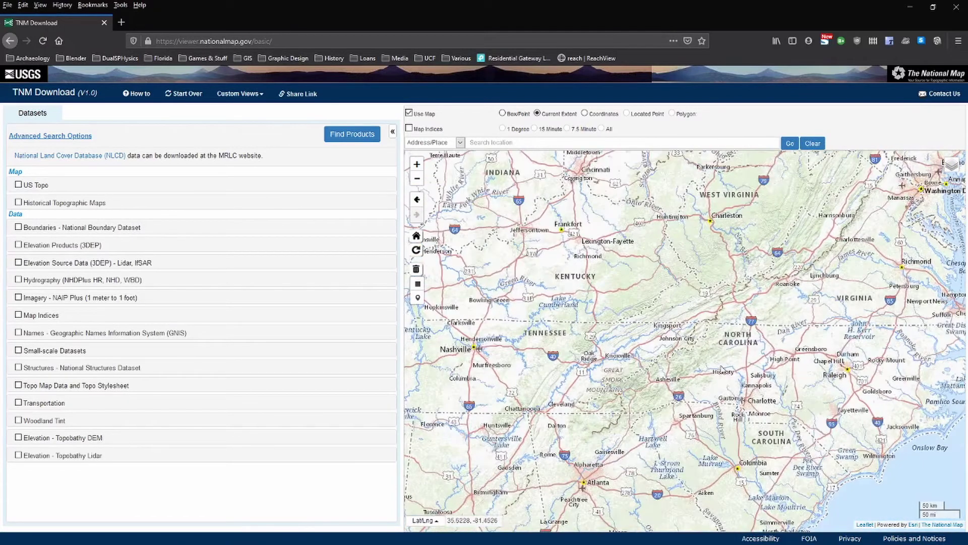
pyautogui.scroll(2, 683, 388)
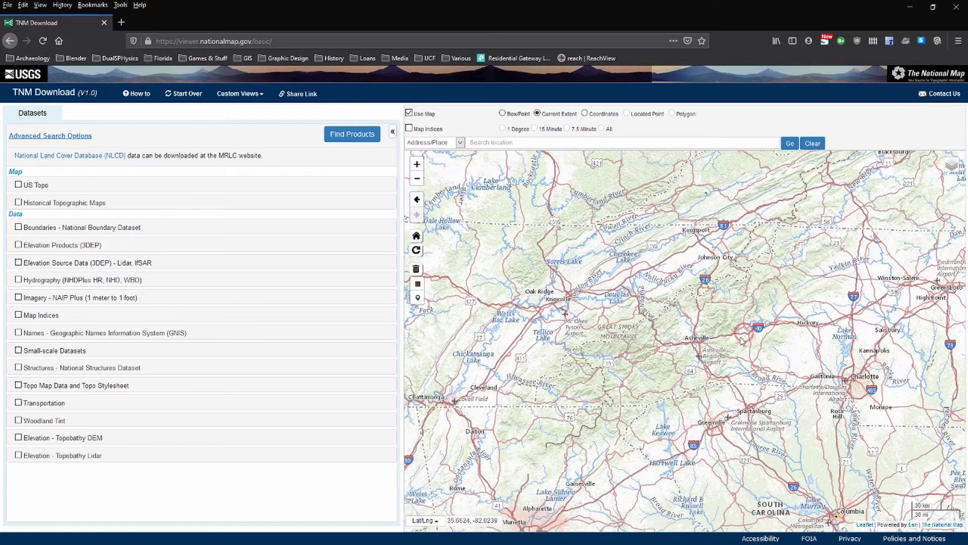
pyautogui.scroll(1, 694, 354)
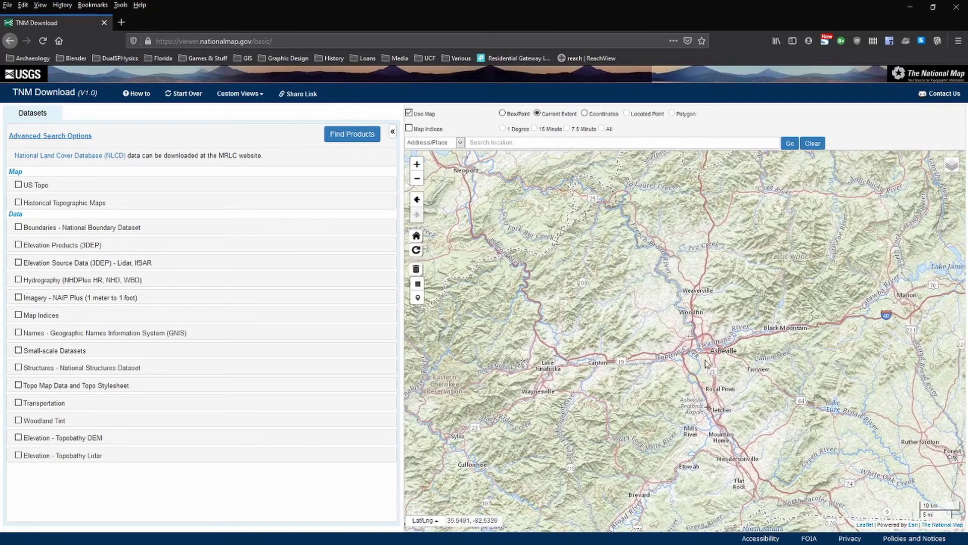
pyautogui.click(502, 114)
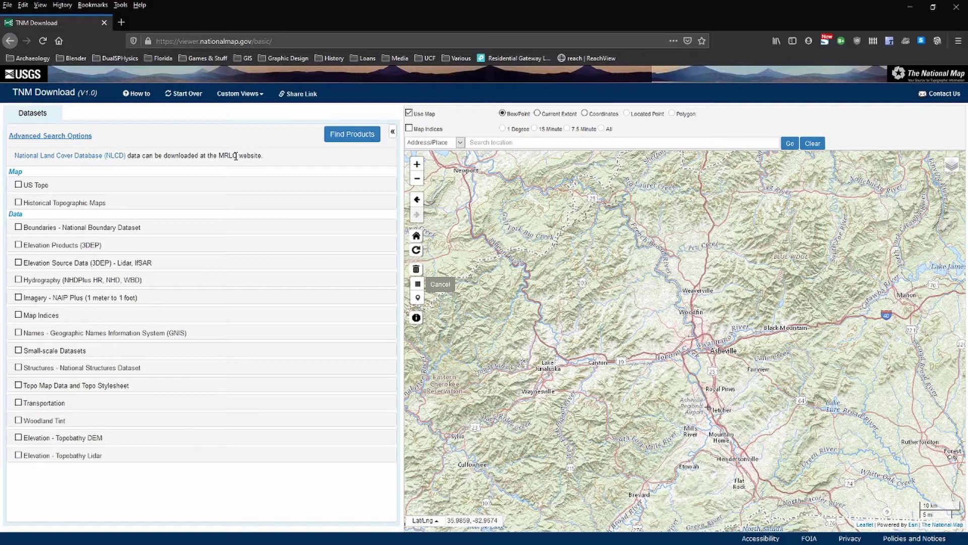
# Restrict Elevation Products (3DEP) to 1/9 arc-second DEM and draw a study box around Asheville.
pyautogui.click(18, 245)
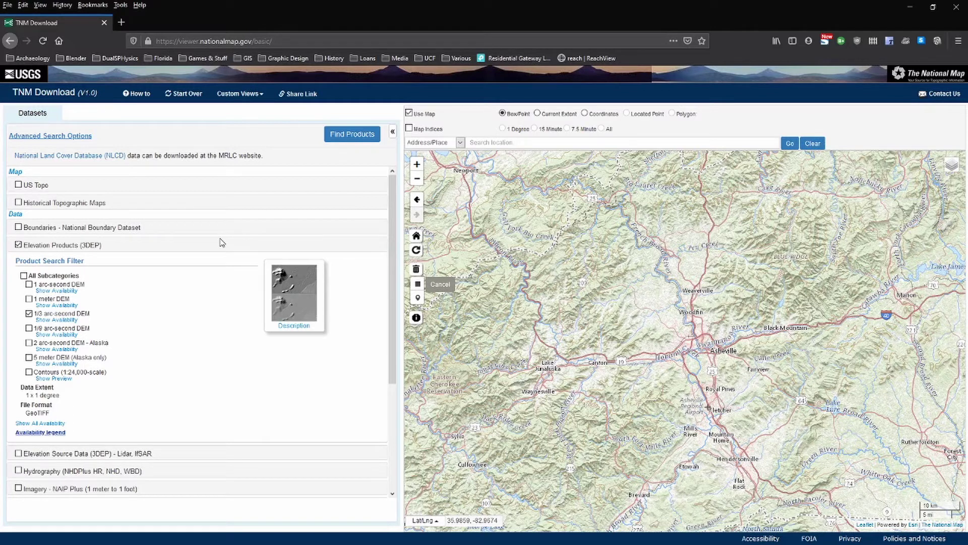
pyautogui.click(69, 333)
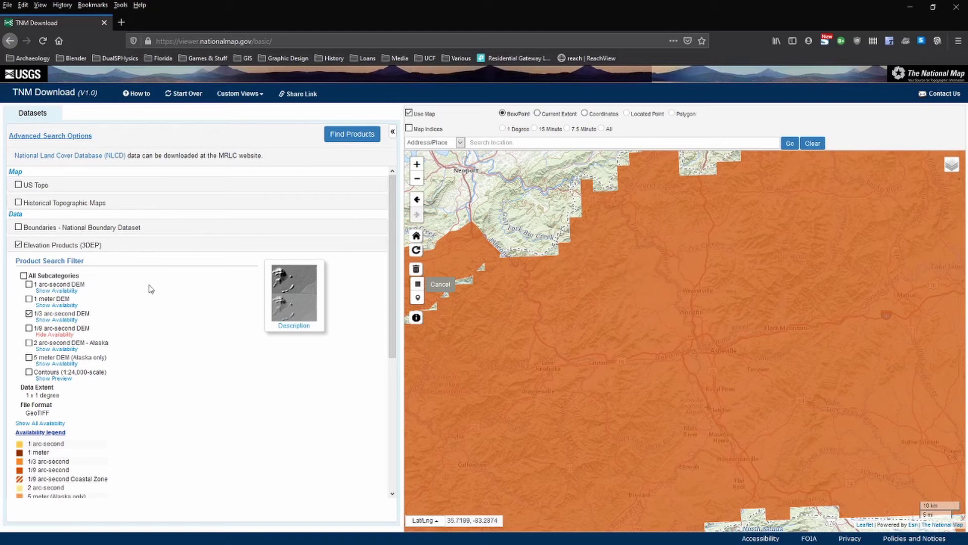
pyautogui.click(29, 329)
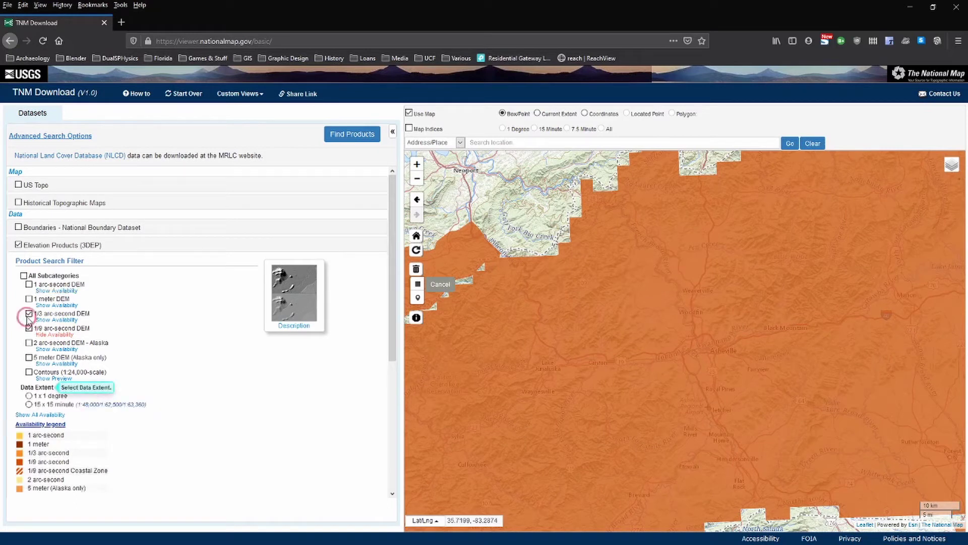
pyautogui.click(29, 313)
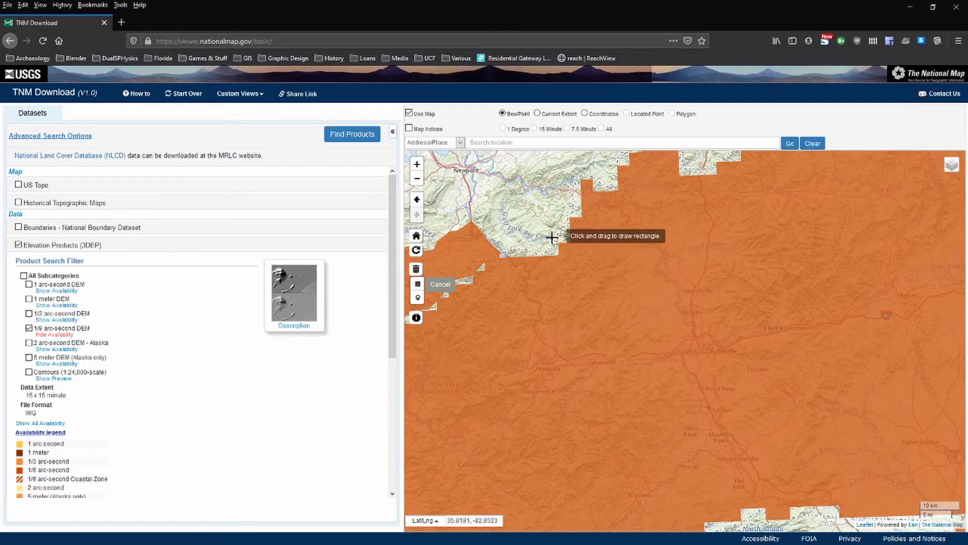
pyautogui.moveTo(593, 255); pyautogui.dragTo(839, 453)
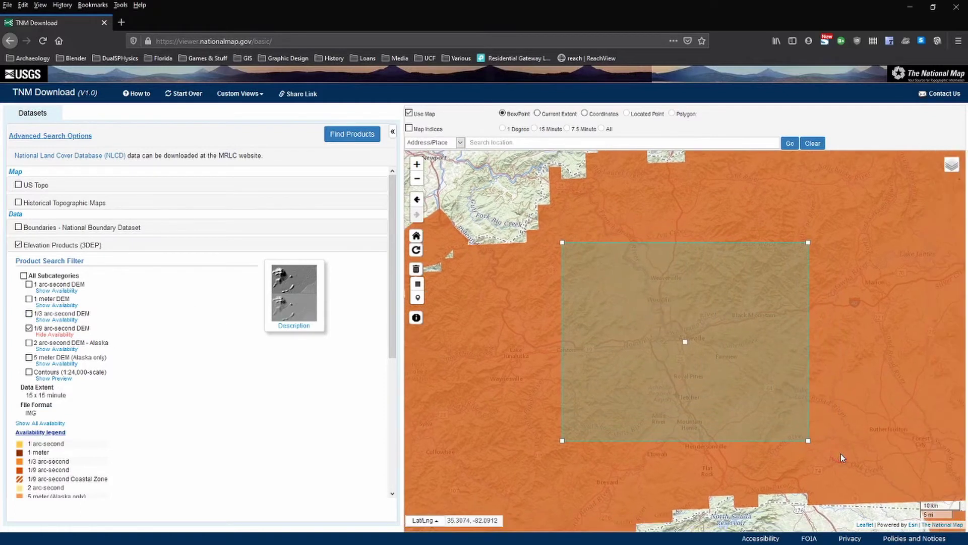
# Find the 12 matching 1/9 arc-second tiles, preview two footprints, and download the first tile's zip.
pyautogui.click(350, 138)
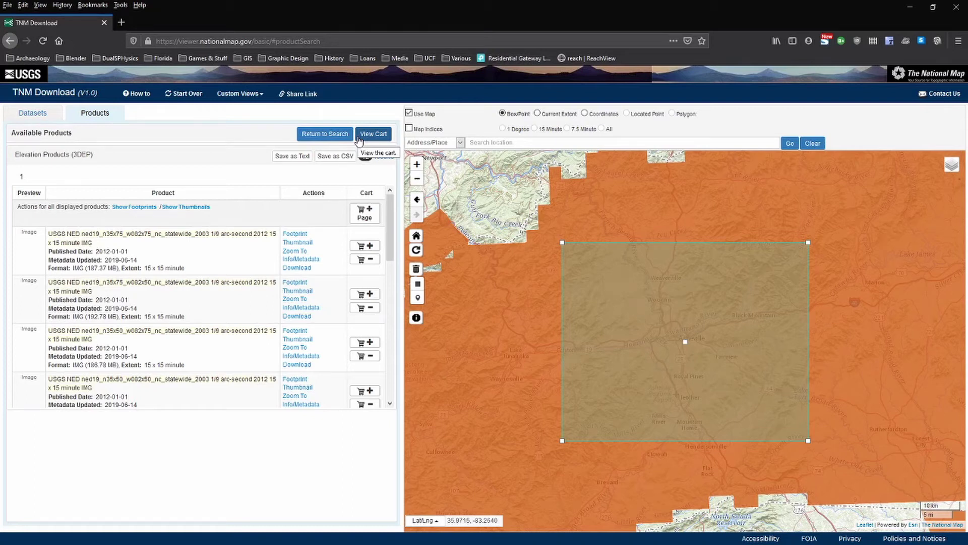
pyautogui.click(302, 235)
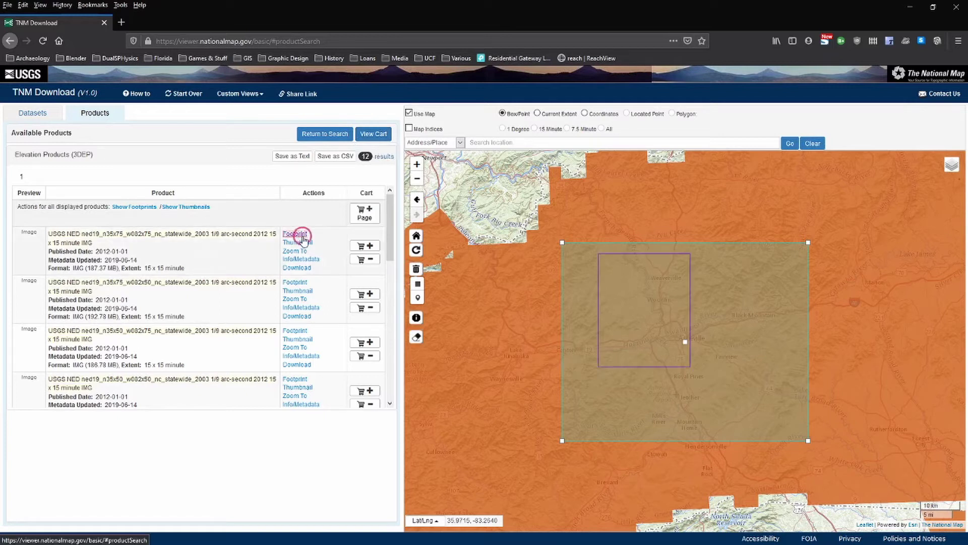
pyautogui.click(298, 284)
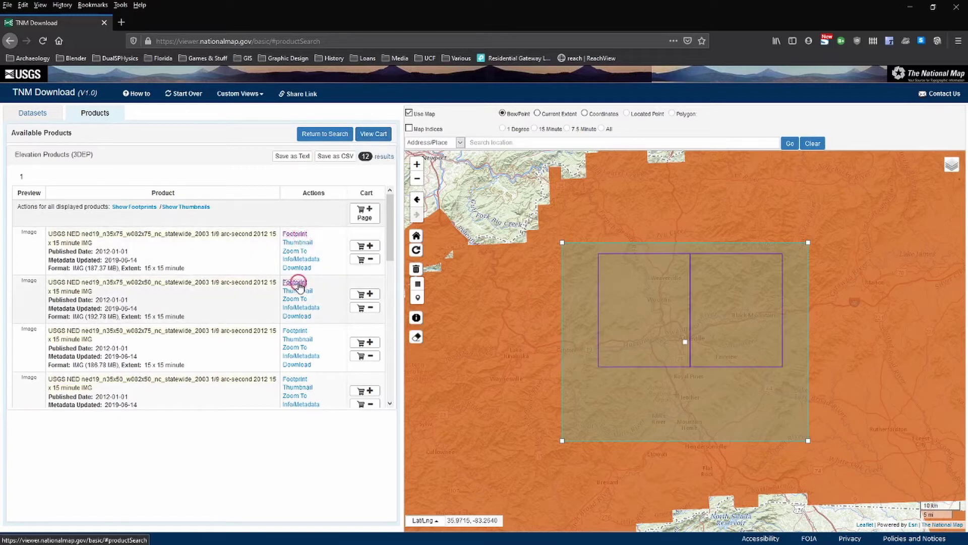
pyautogui.click(297, 242)
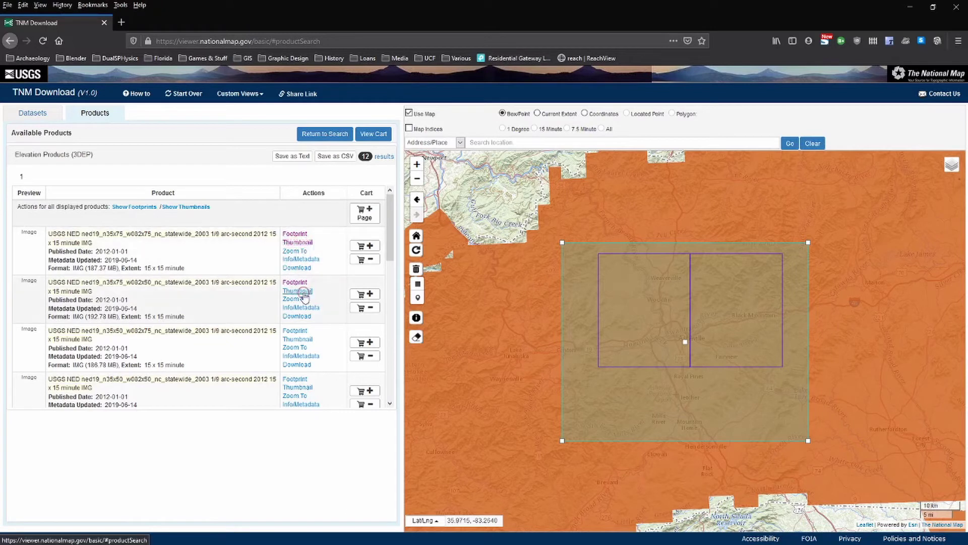
pyautogui.click(295, 234)
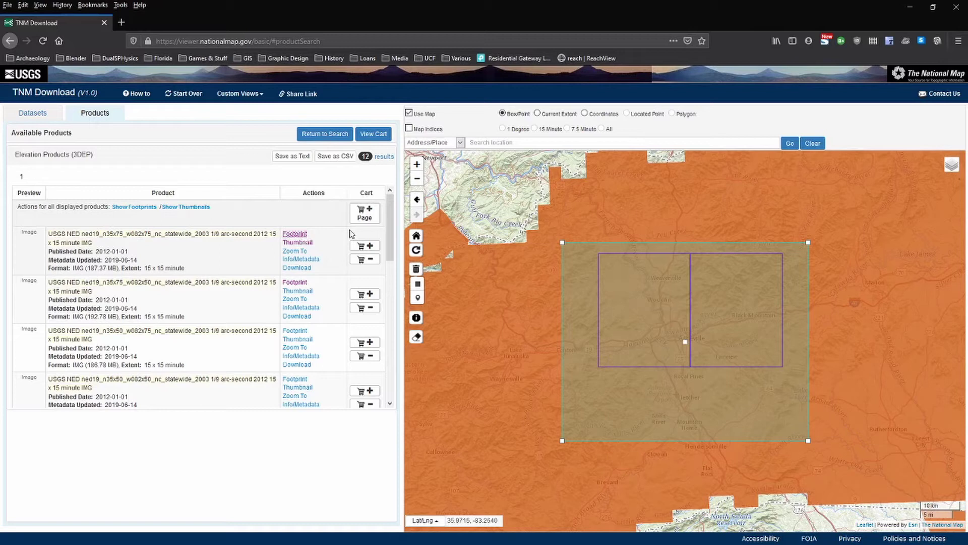
pyautogui.click(294, 234)
pyautogui.click(296, 283)
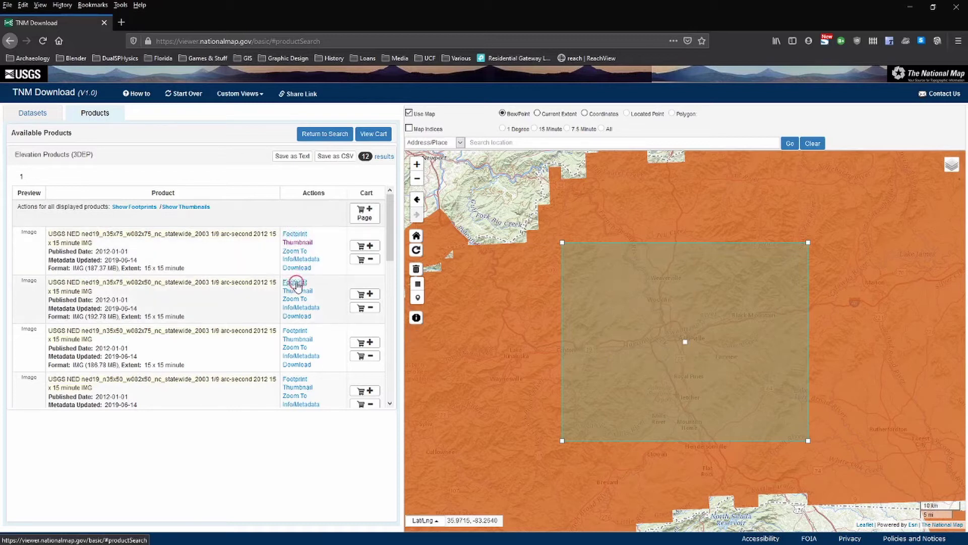
pyautogui.click(295, 234)
pyautogui.click(296, 283)
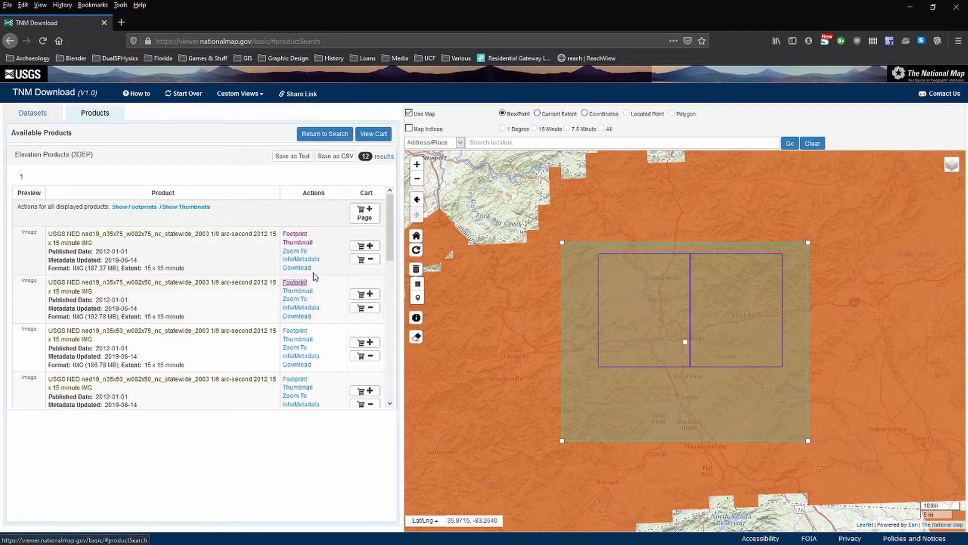
pyautogui.click(298, 267)
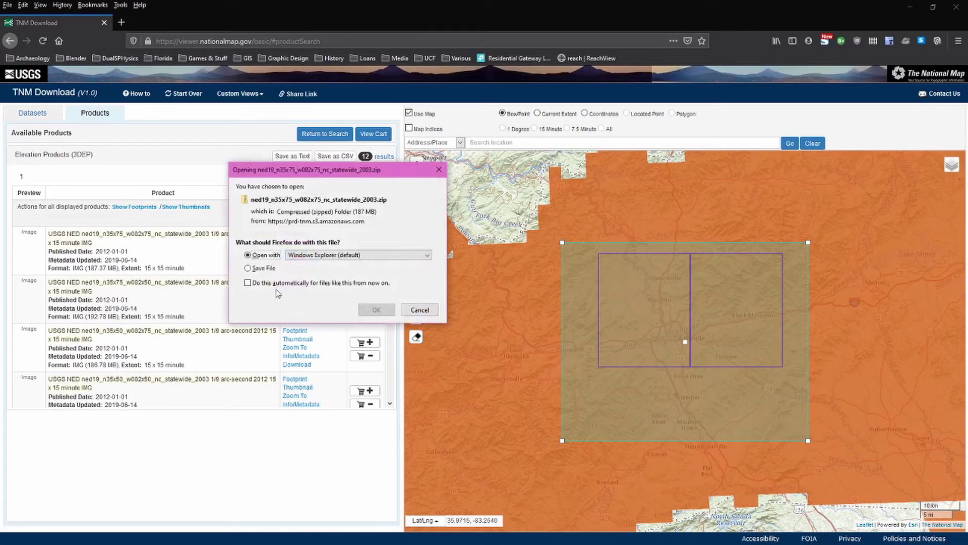
pyautogui.click(376, 310)
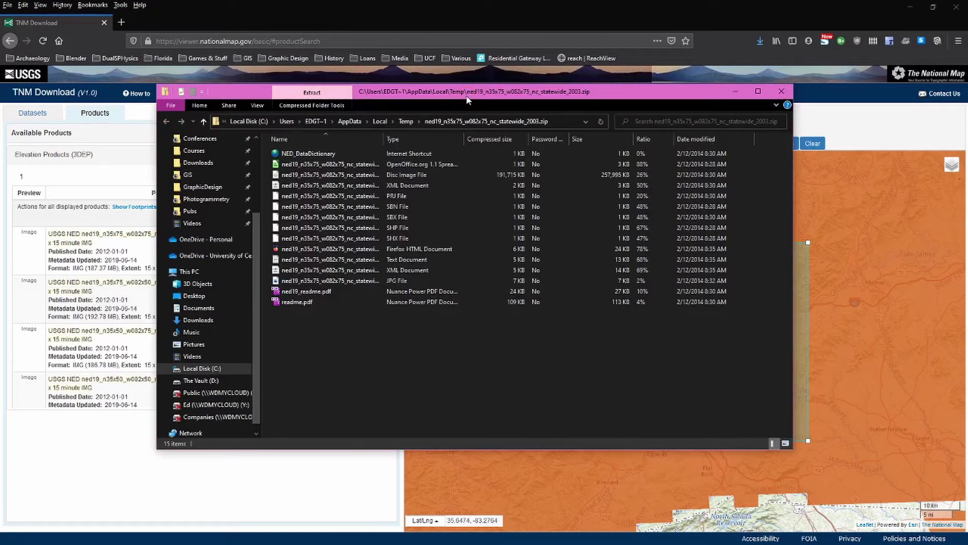
# Widen the Name column of the zip listing and select all 15 files inside it.
pyautogui.doubleClick(384, 139)
pyautogui.moveTo(434, 343); pyautogui.dragTo(310, 150)
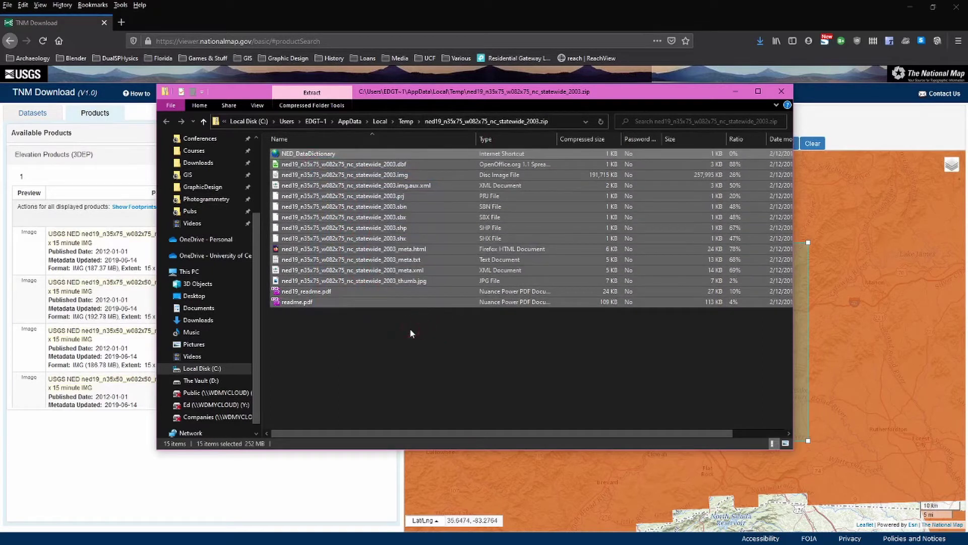
pyautogui.click(378, 282)
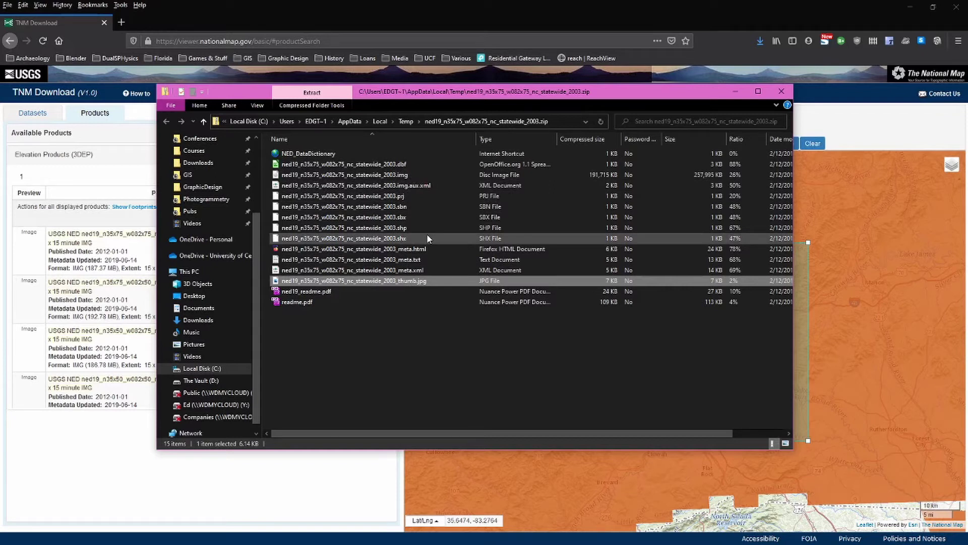
pyautogui.moveTo(363, 316); pyautogui.dragTo(315, 155)
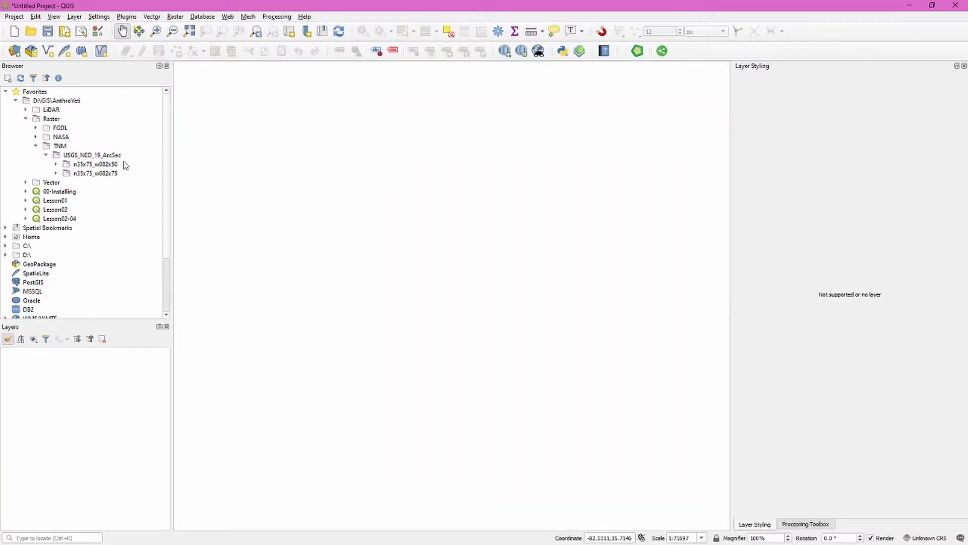
# Add the n35x75_w082x50 tile's footprint shapefile as a layer, accepting the suggested transformation.
pyautogui.doubleClick(125, 165)
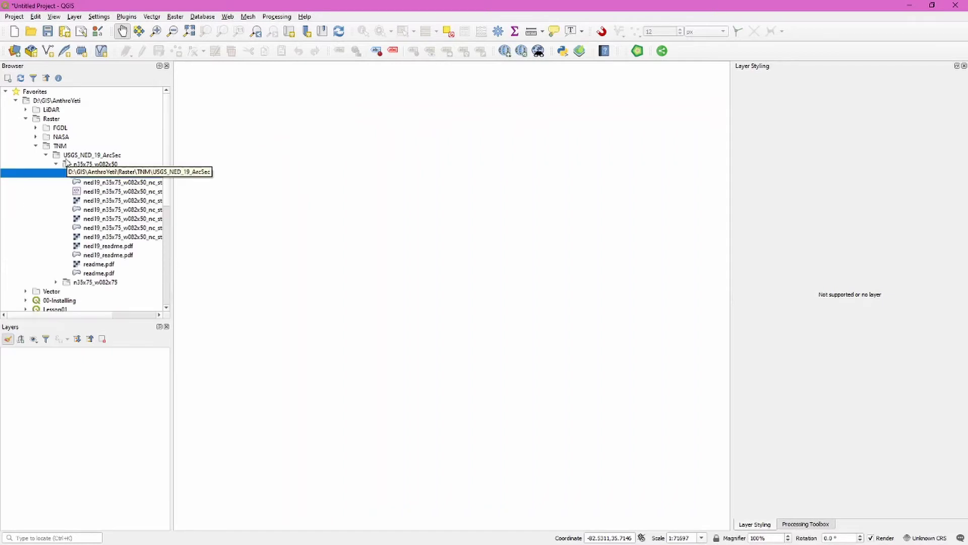
pyautogui.moveTo(88, 315); pyautogui.dragTo(134, 316)
pyautogui.doubleClick(118, 182)
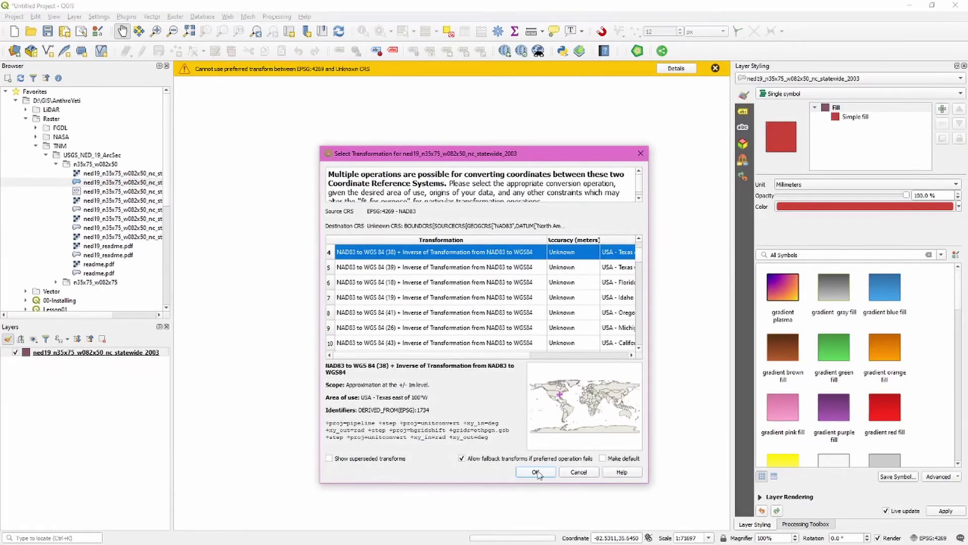
pyautogui.click(535, 471)
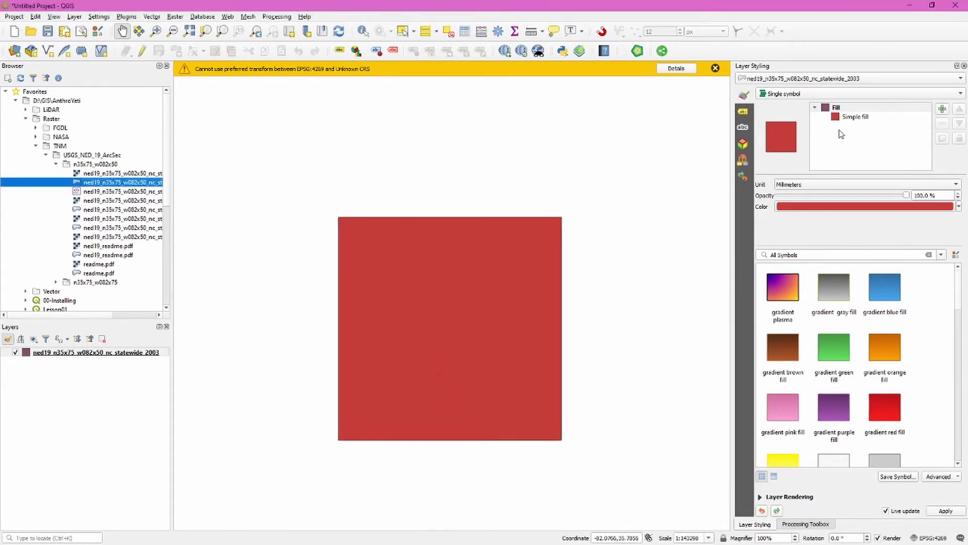
# Set the footprint's Simple fill colour to Transparent Fill and select the tile's .img raster.
pyautogui.click(860, 116)
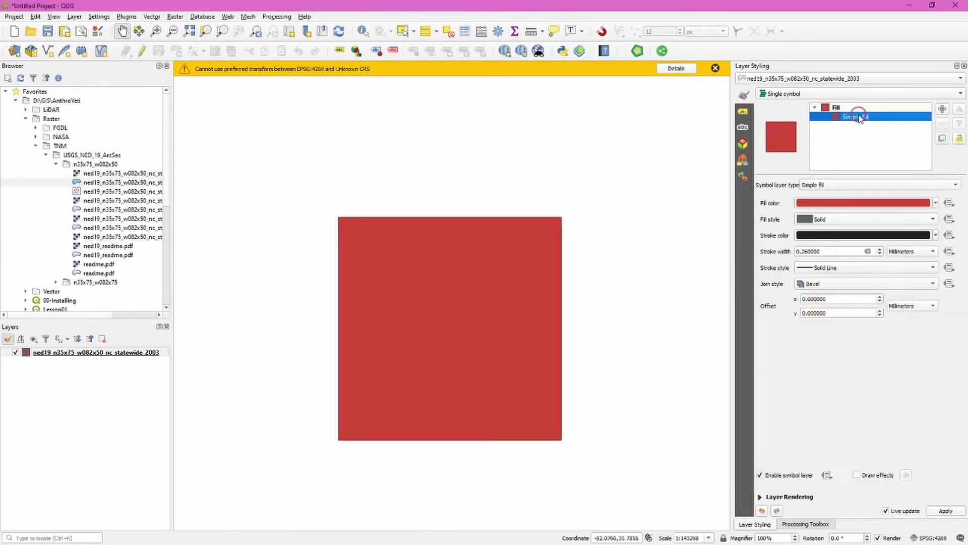
pyautogui.click(936, 204)
pyautogui.click(823, 214)
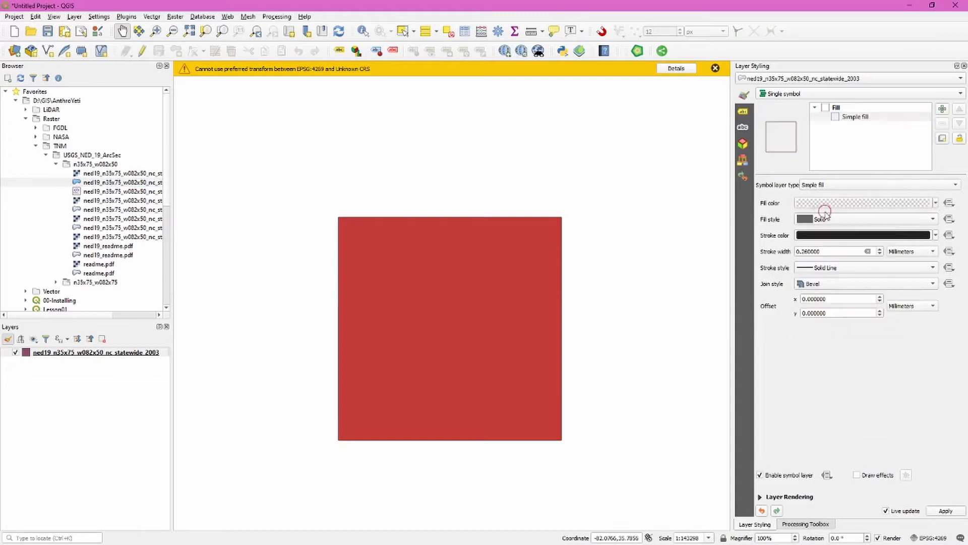
pyautogui.moveTo(101, 315); pyautogui.dragTo(153, 318)
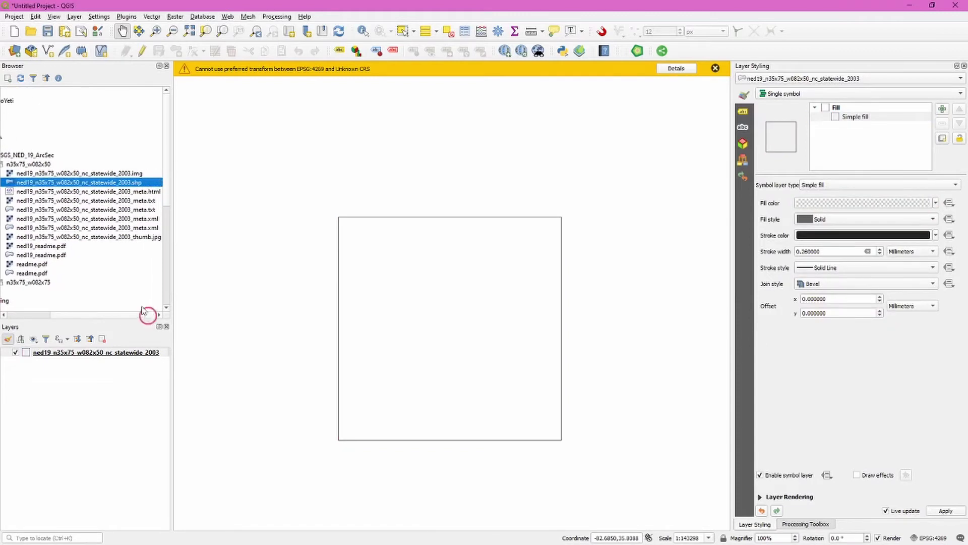
pyautogui.click(110, 173)
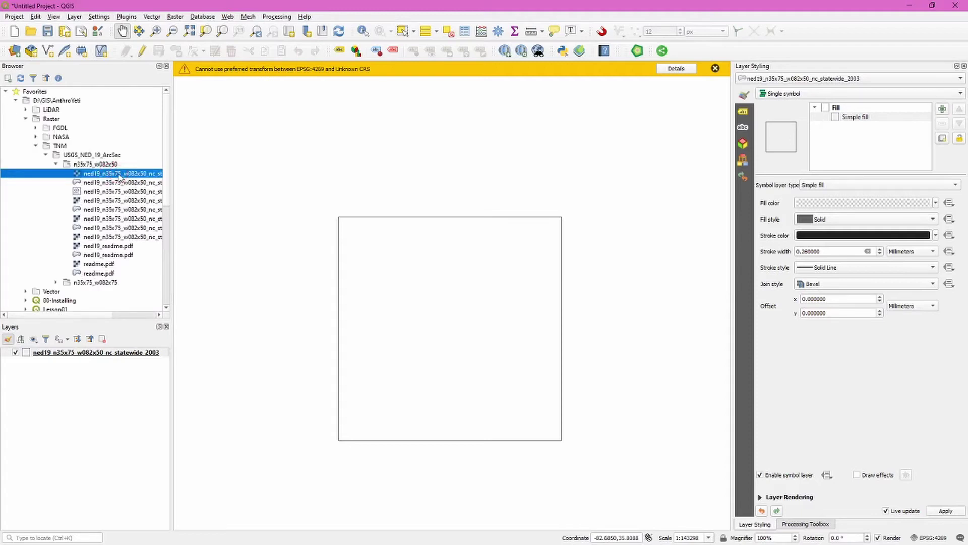
pyautogui.click(133, 318)
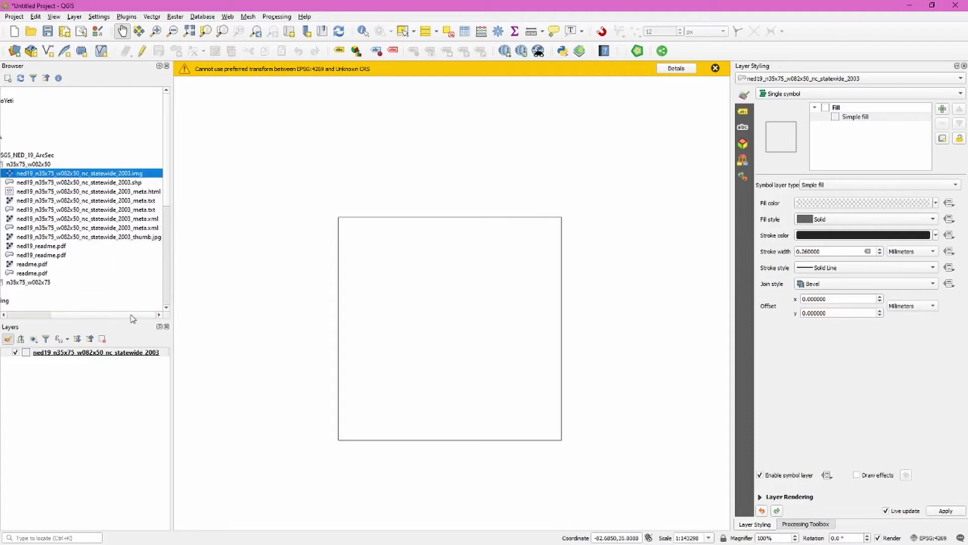
# Add the ned19_n35x75_w082x50 .img elevation raster as a layer and pan the map slightly.
pyautogui.doubleClick(113, 176)
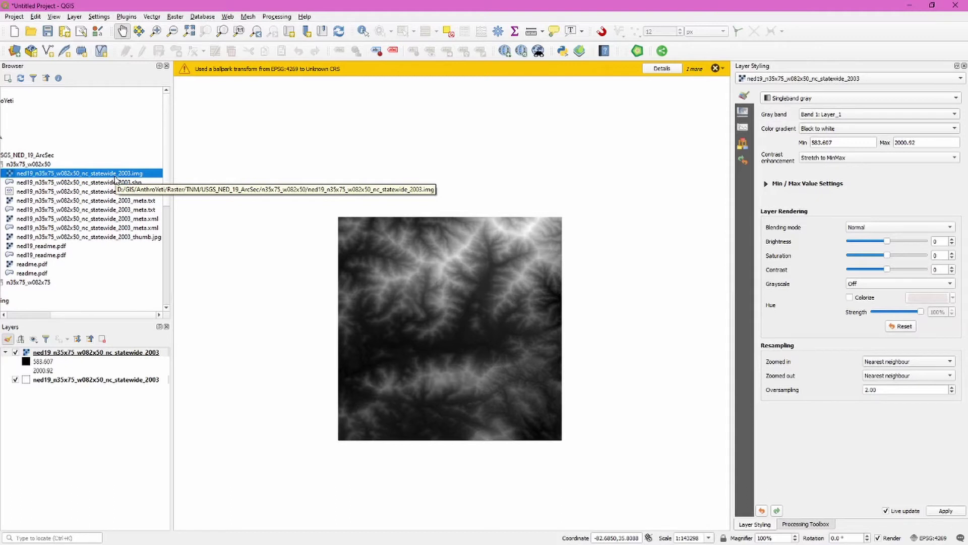
pyautogui.moveTo(349, 368); pyautogui.dragTo(336, 343)
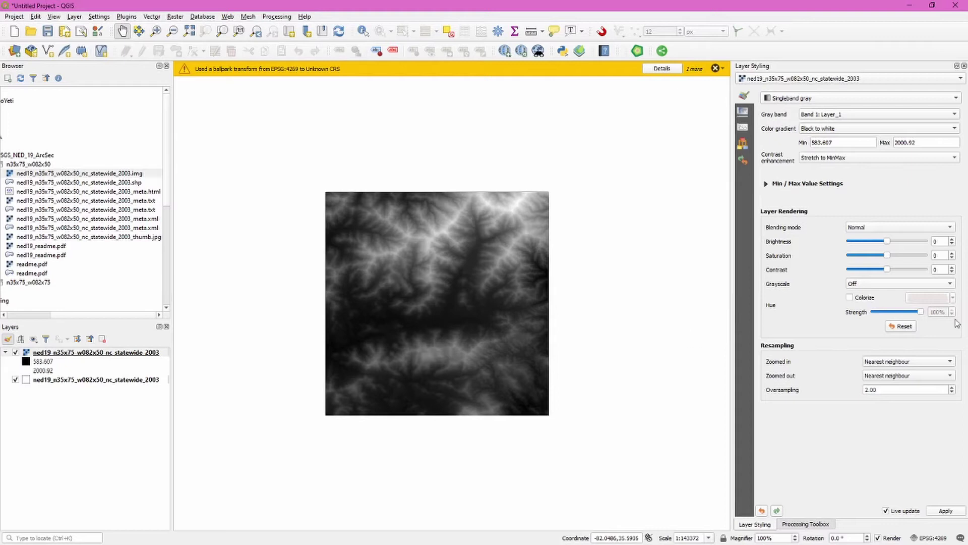
# Render the DEM as singleband pseudocolor, compare the Spectral and Inferno ramps, and keep Spectral.
pyautogui.click(943, 97)
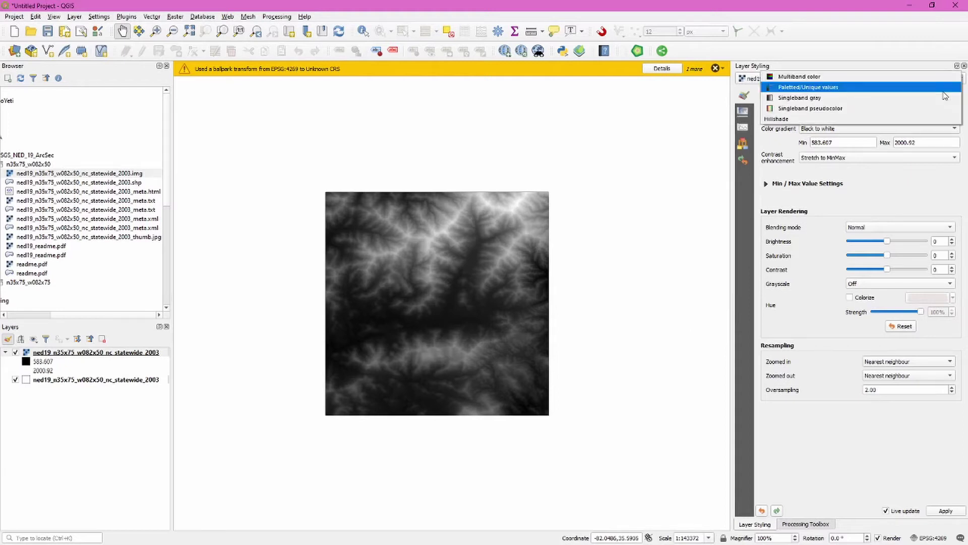
pyautogui.click(855, 109)
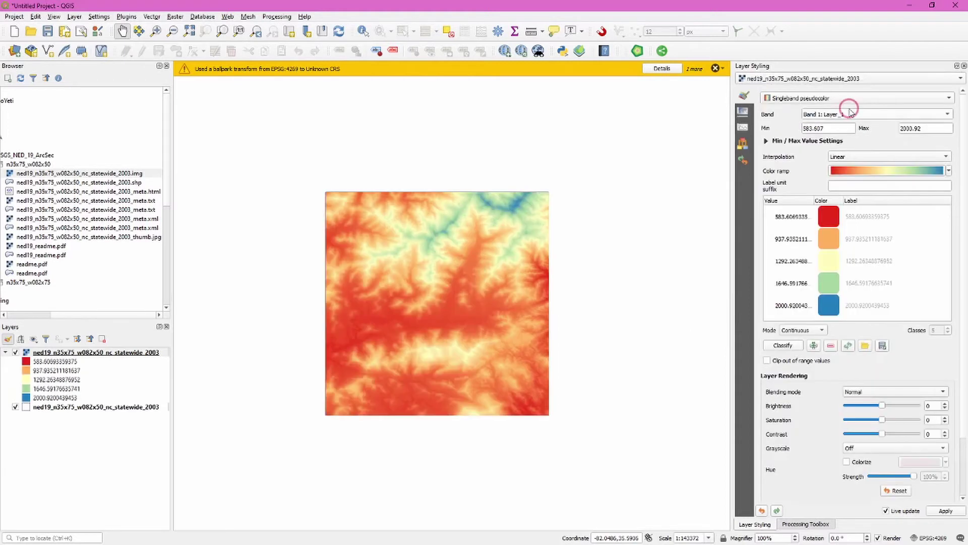
pyautogui.click(949, 172)
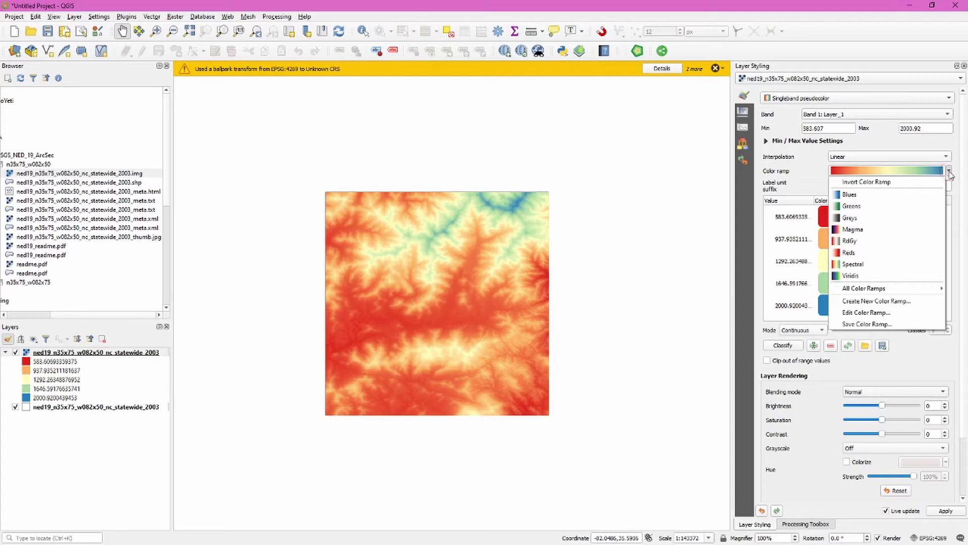
pyautogui.click(868, 265)
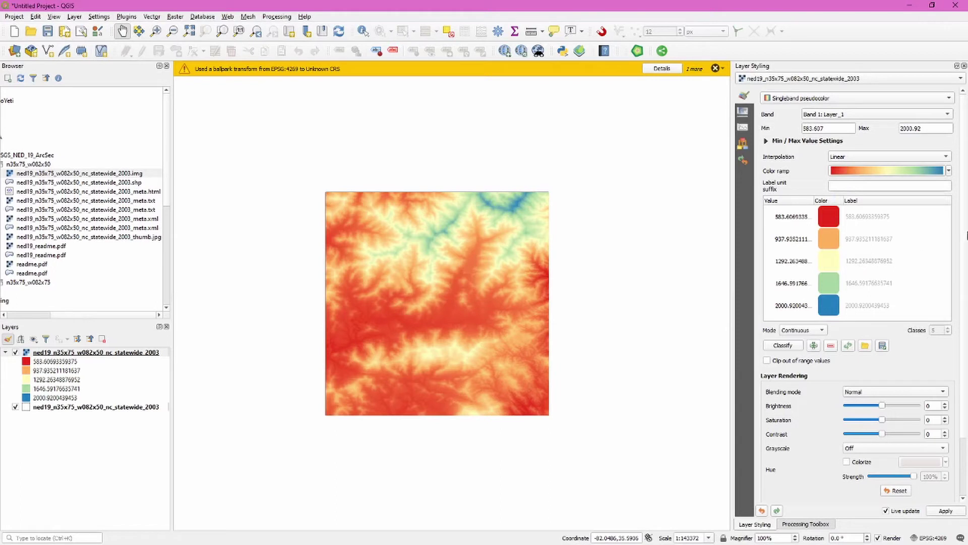
pyautogui.click(950, 172)
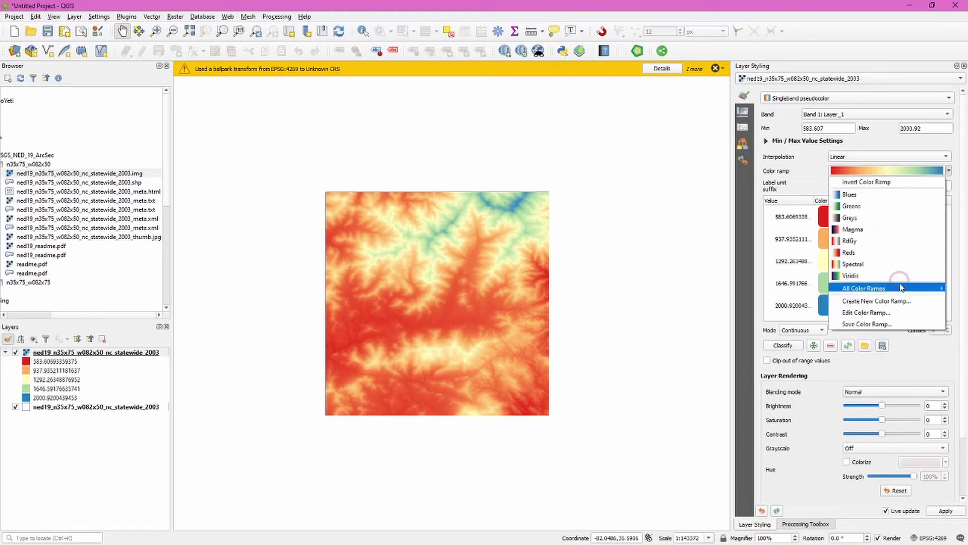
pyautogui.moveTo(901, 288)
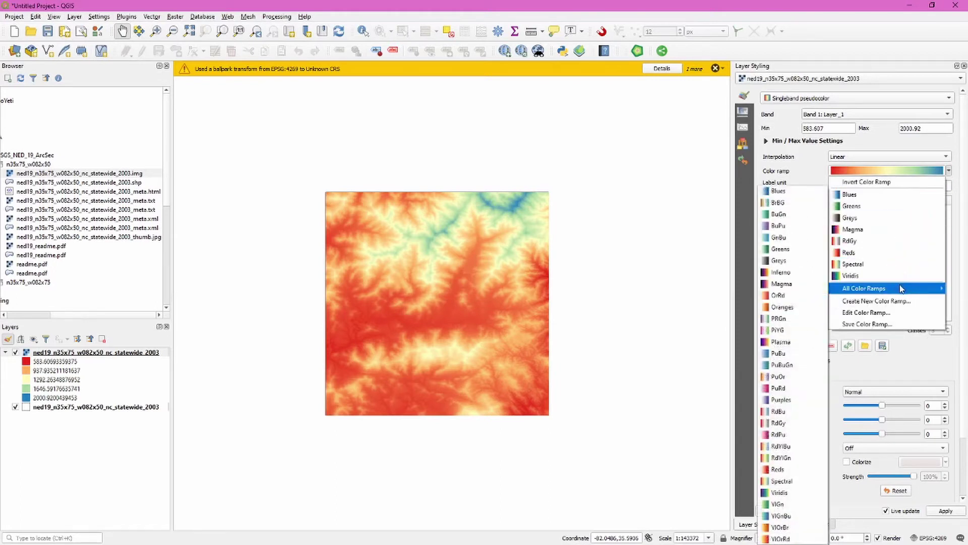
pyautogui.click(788, 273)
pyautogui.click(950, 173)
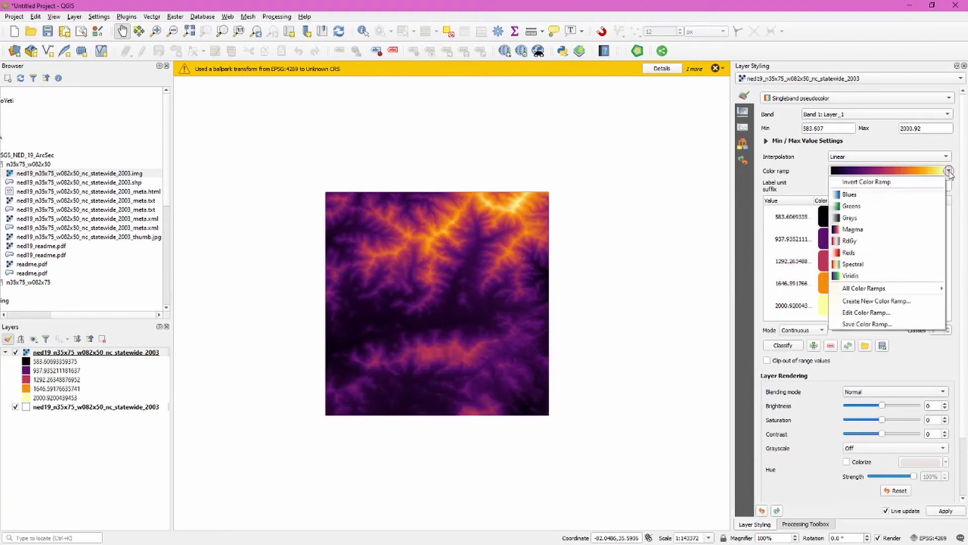
pyautogui.click(893, 271)
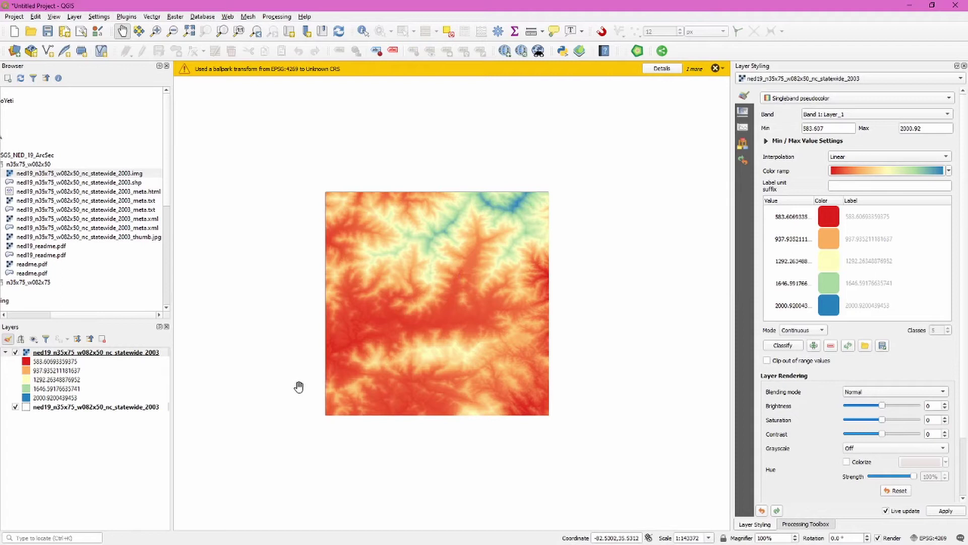
# Duplicate the DEM layer and remove the bottom footprint polygon layer.
pyautogui.click(123, 353)
pyautogui.rightClick(123, 353)
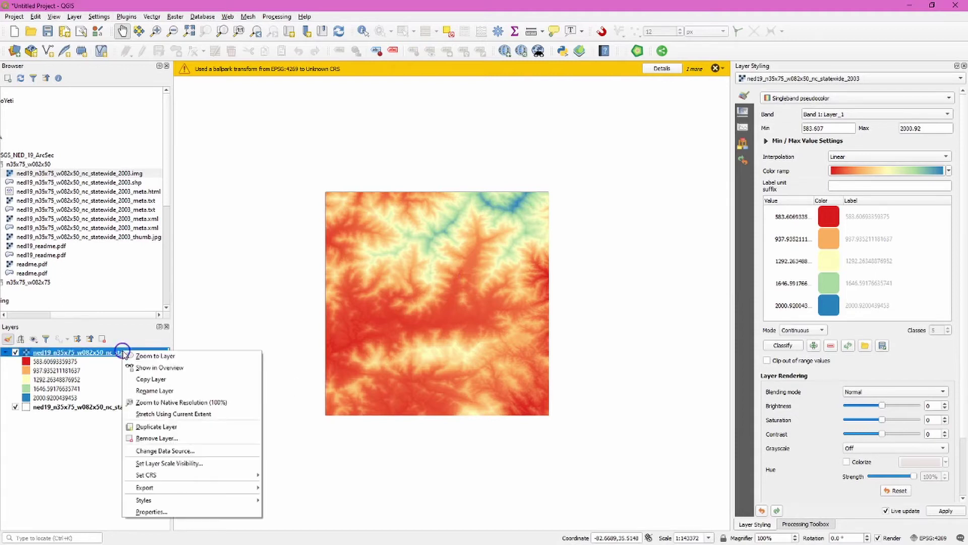
pyautogui.click(196, 427)
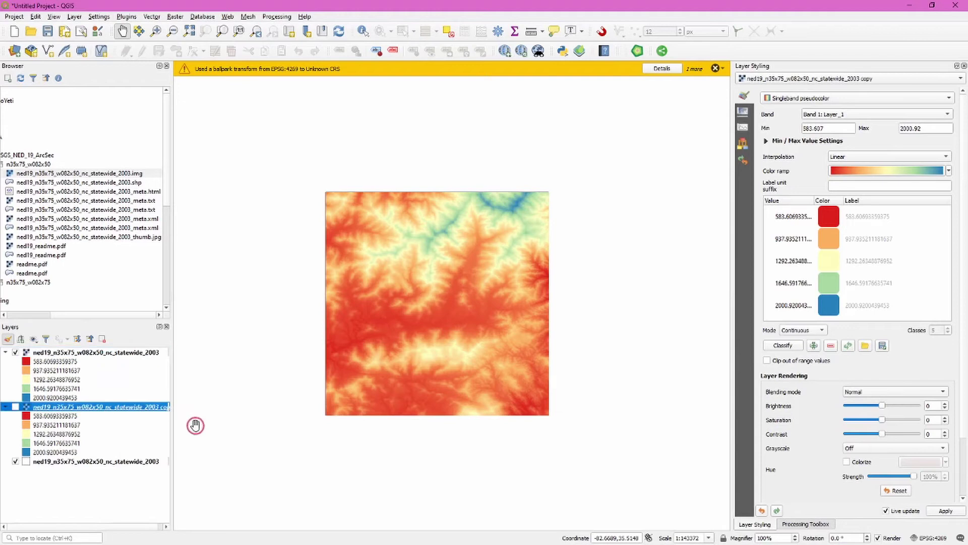
pyautogui.rightClick(116, 461)
pyautogui.click(178, 333)
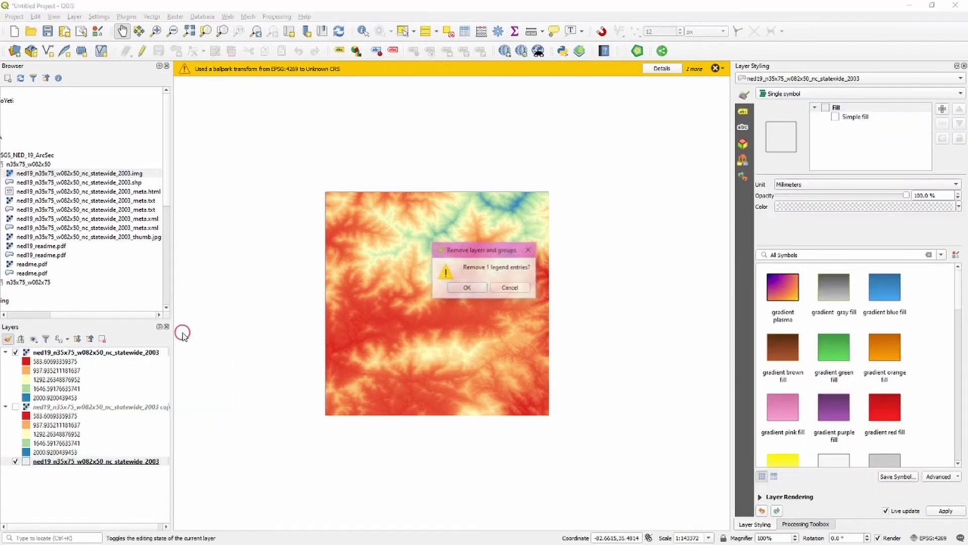
pyautogui.click(467, 287)
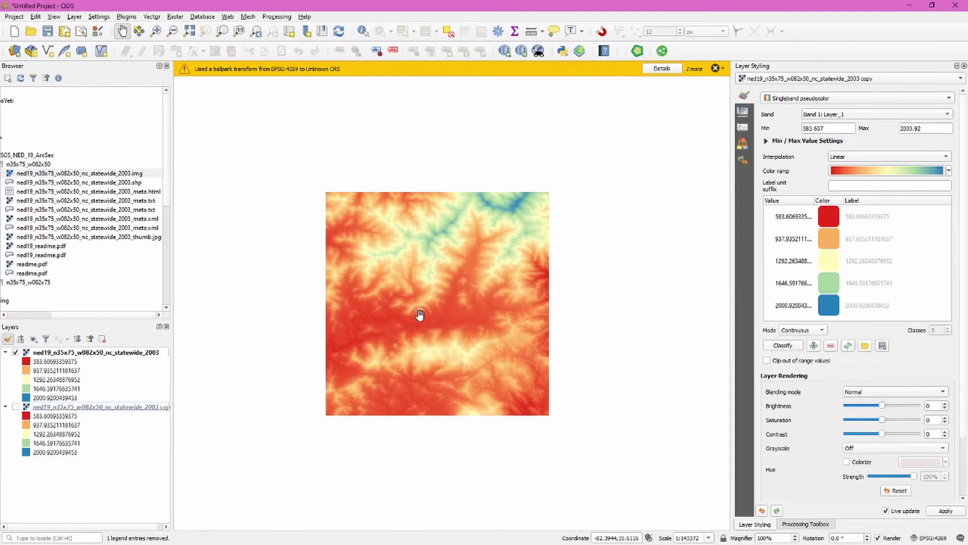
# Make the DEM copy visible and set its renderer to Hillshade.
pyautogui.scroll(1, 420, 315)
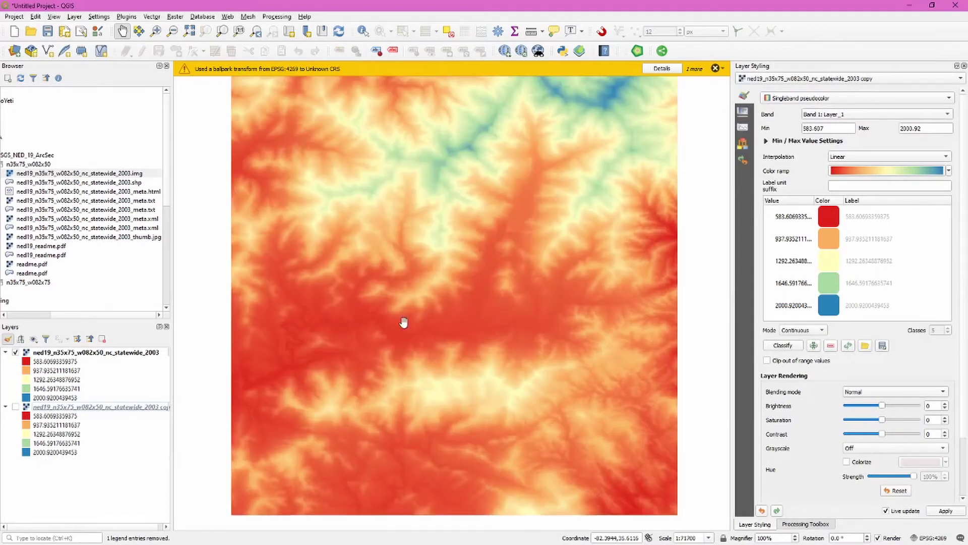
pyautogui.click(120, 407)
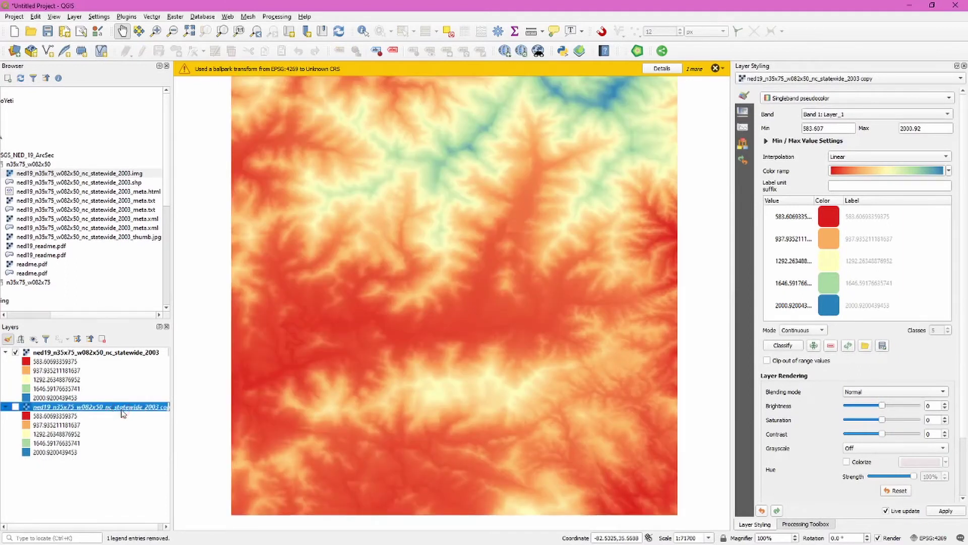
pyautogui.click(16, 407)
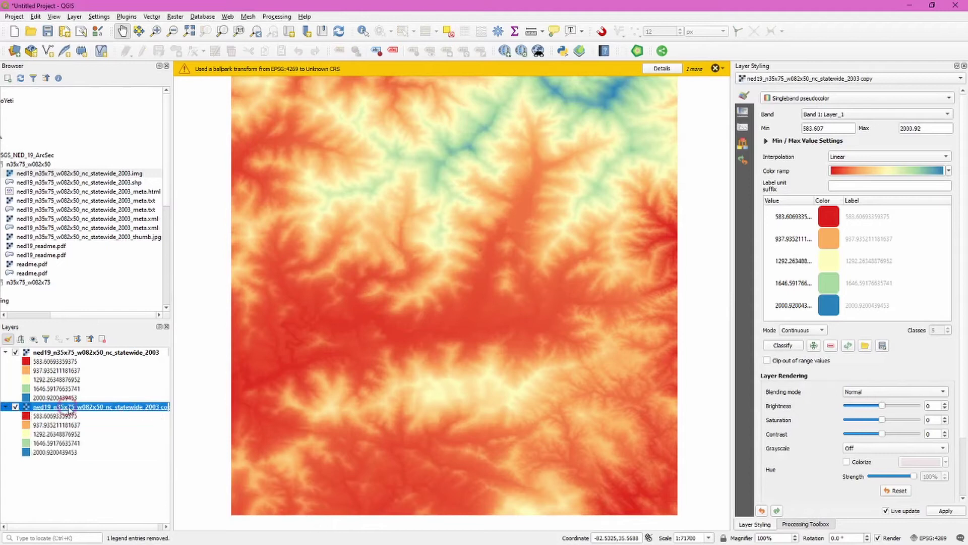
pyautogui.click(784, 100)
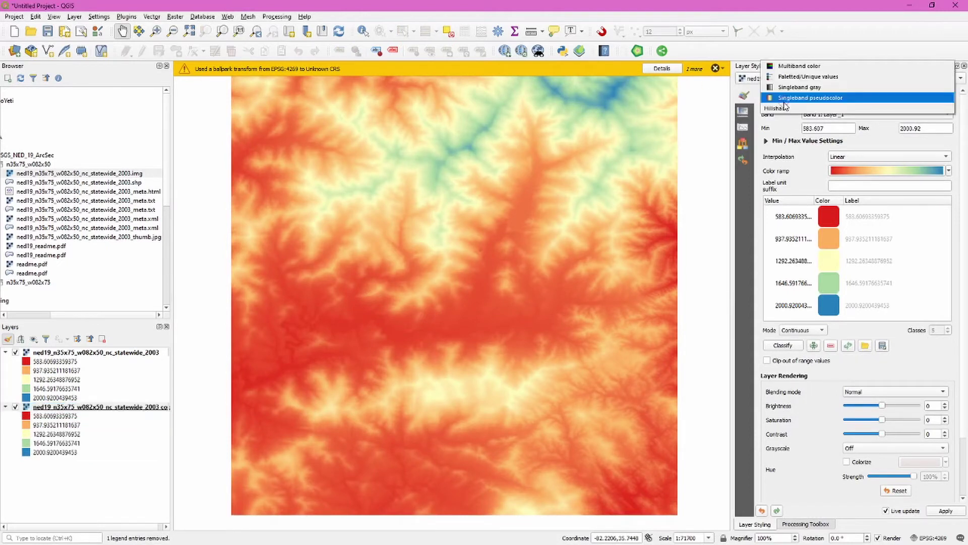
pyautogui.click(803, 108)
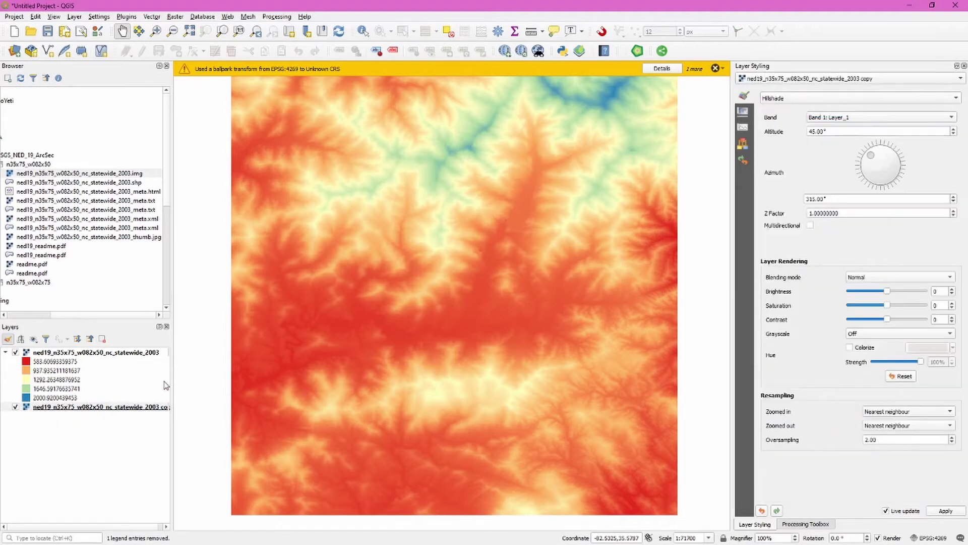
# Set the pseudocolor DEM layer's global opacity to 80%.
pyautogui.click(127, 352)
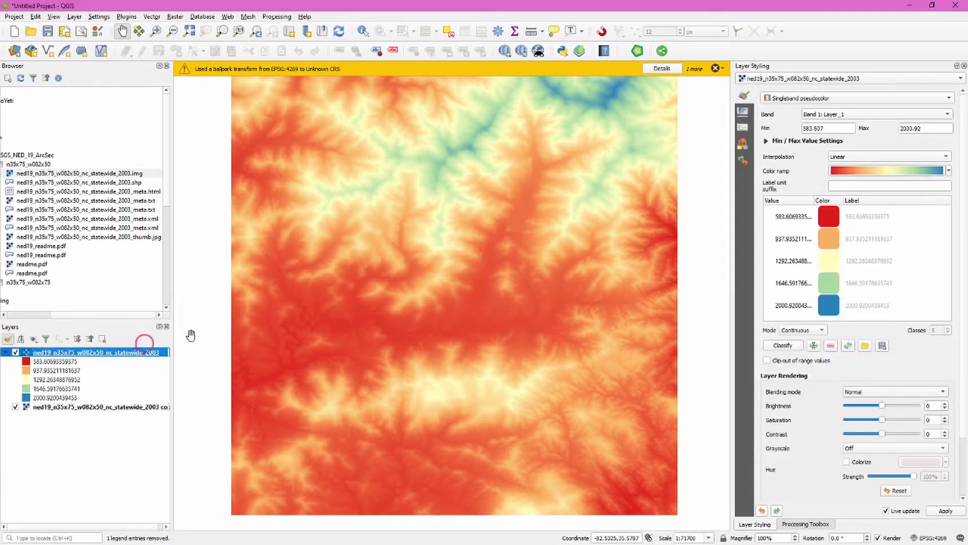
pyautogui.click(743, 114)
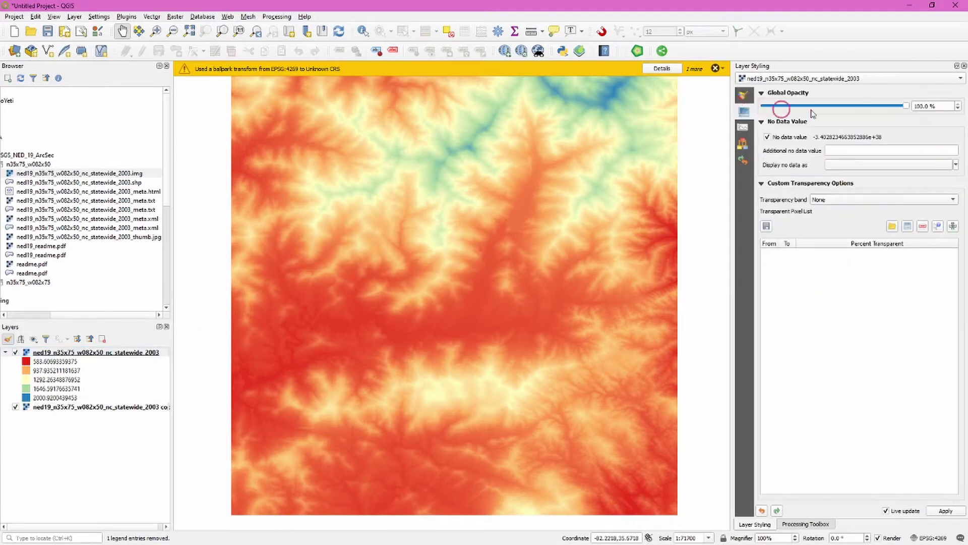
pyautogui.doubleClick(946, 104)
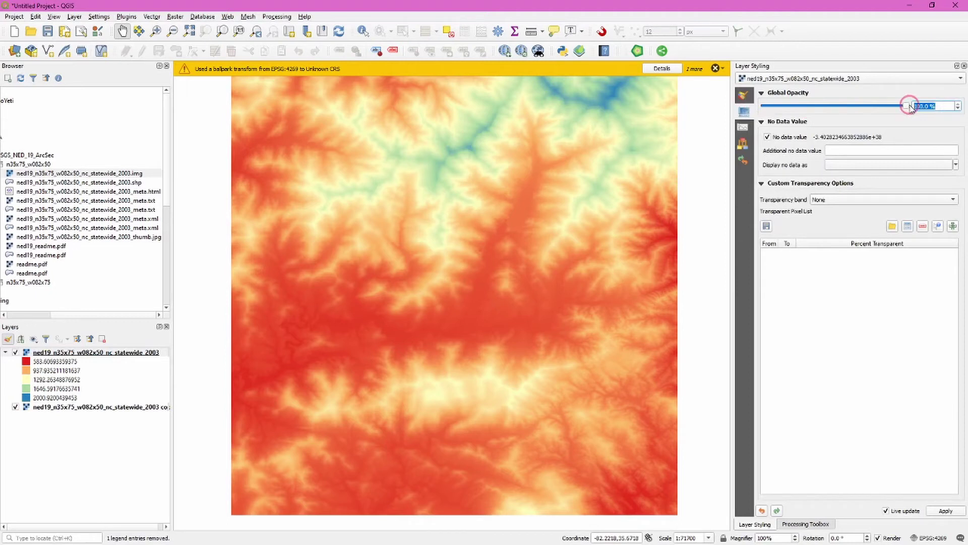
pyautogui.write('80')
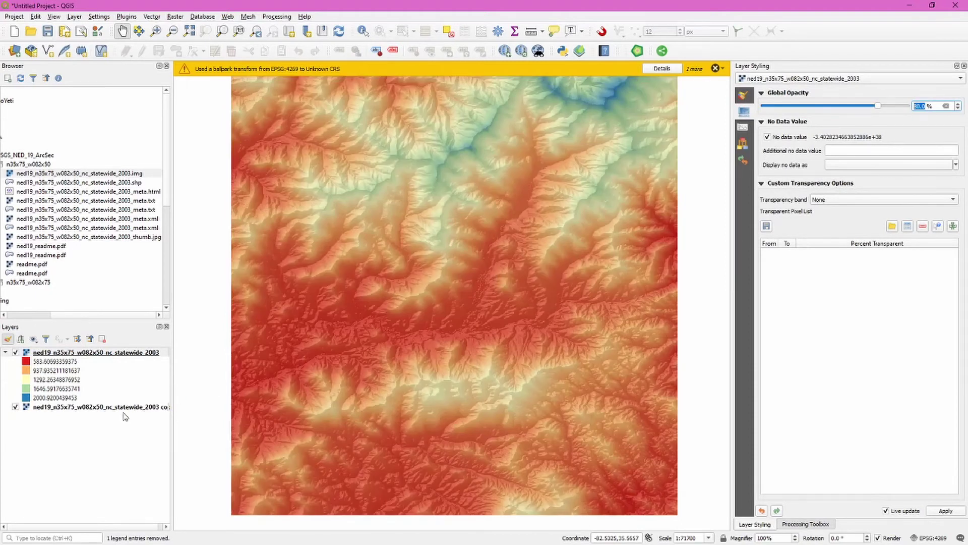
# Set the hillshade copy's opacity to 20% and toggle it to compare the blended relief.
pyautogui.click(124, 407)
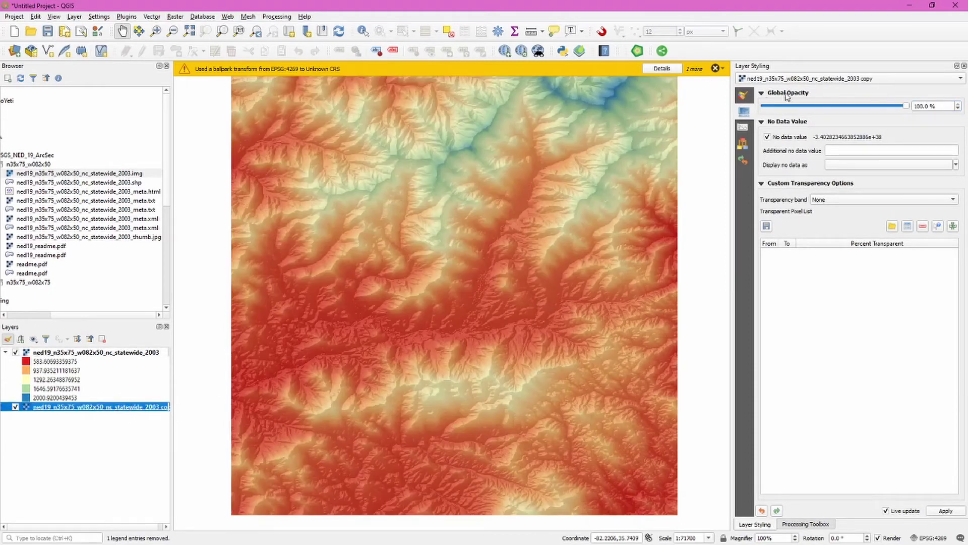
pyautogui.doubleClick(925, 106)
pyautogui.write('20')
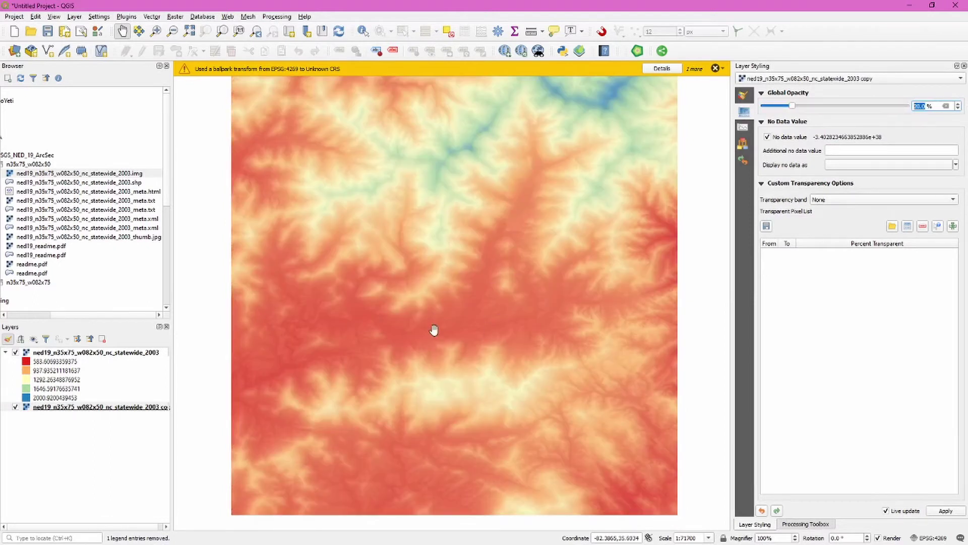
pyautogui.scroll(2, 434, 330)
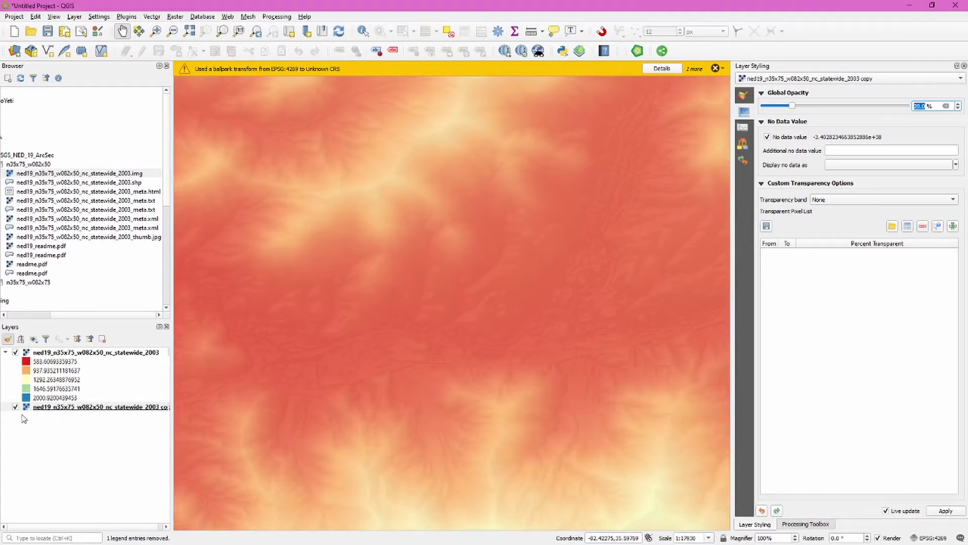
pyautogui.click(15, 407)
pyautogui.click(15, 406)
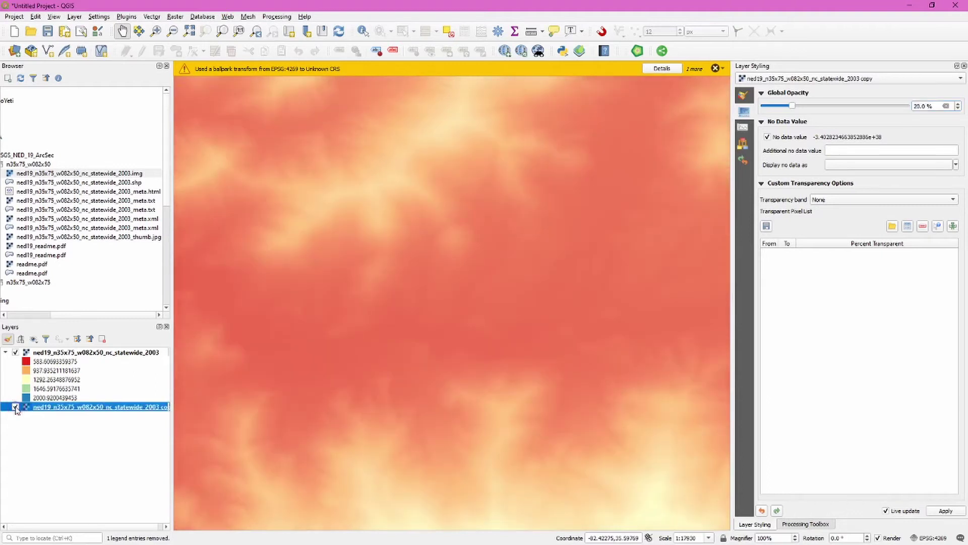
pyautogui.scroll(-3, 478, 314)
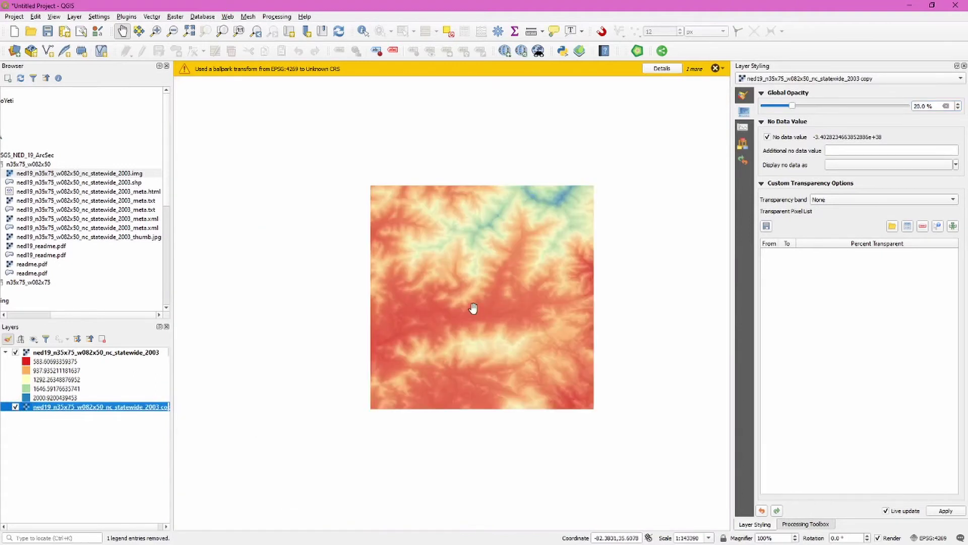
pyautogui.moveTo(473, 308); pyautogui.dragTo(430, 320)
pyautogui.scroll(1, 426, 318)
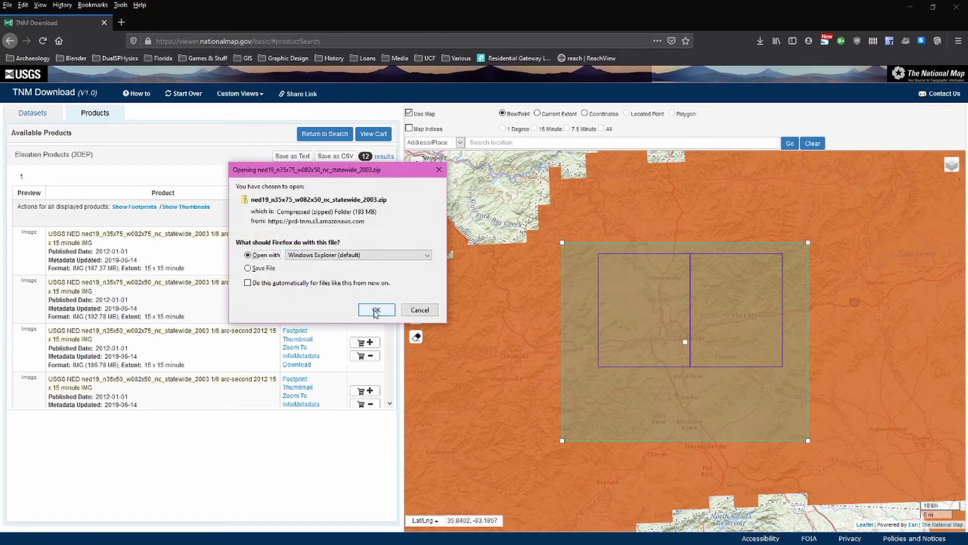
# Confirm opening the ned19 tile zip with Windows Explorer.
pyautogui.click(377, 310)
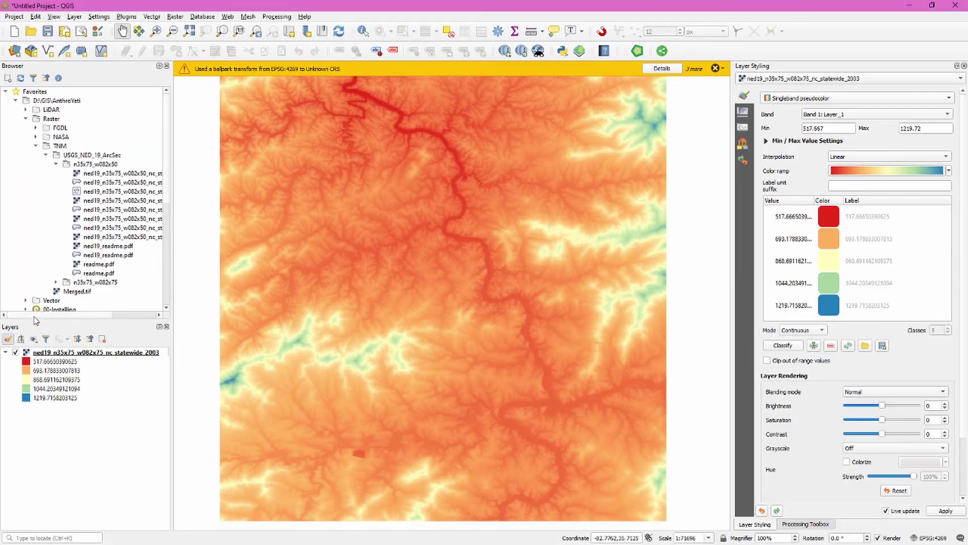
# Add the w082x50 elevation tile to the map and zoom out to show both tiles.
pyautogui.moveTo(28, 313); pyautogui.dragTo(84, 321)
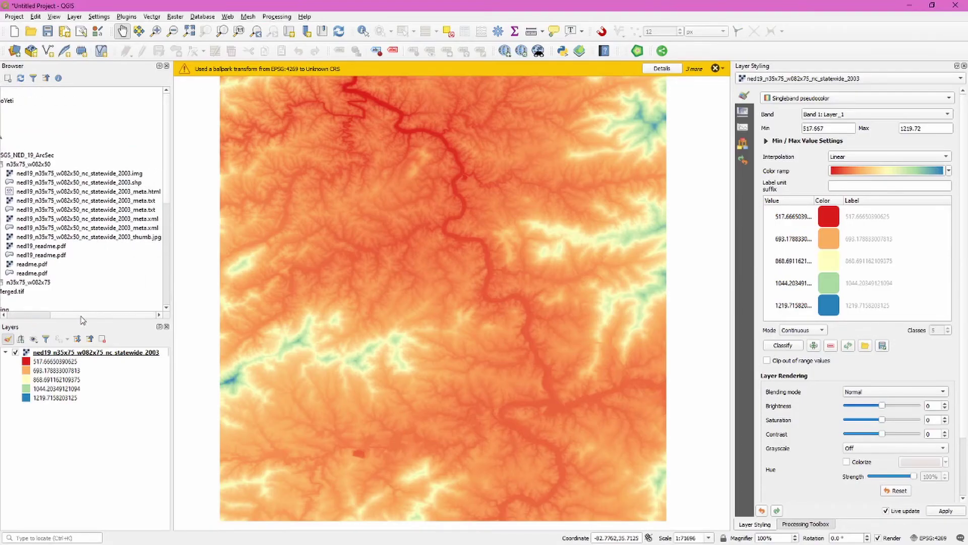
pyautogui.click(130, 173)
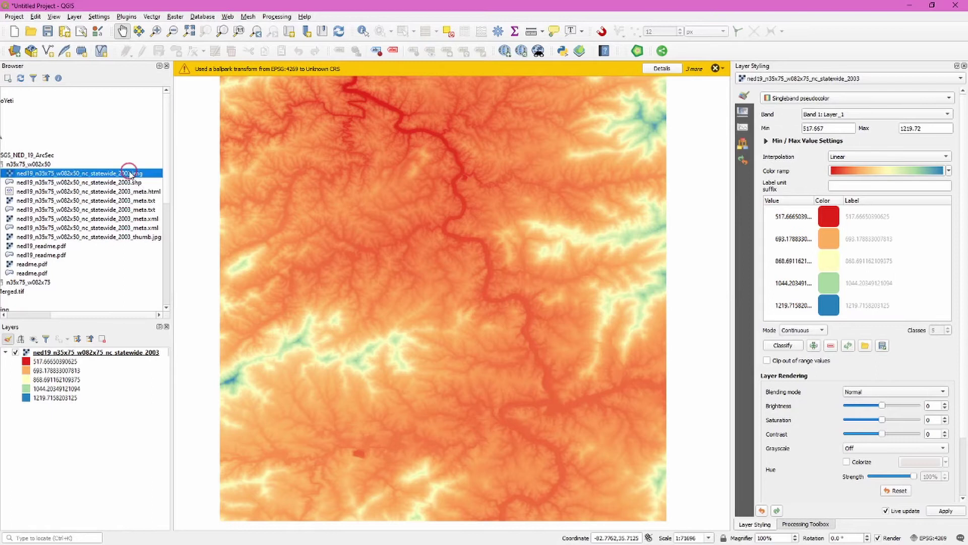
pyautogui.doubleClick(129, 173)
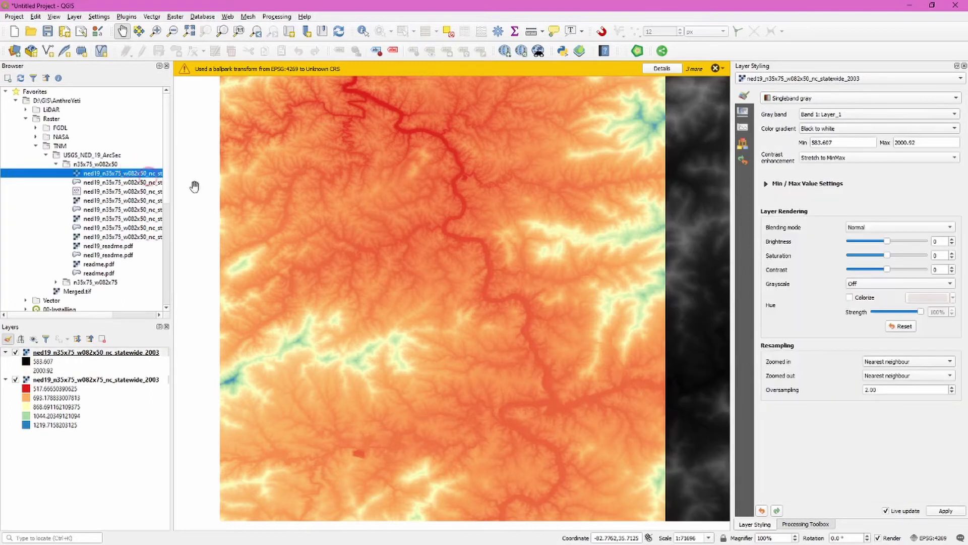
pyautogui.scroll(-1, 517, 260)
pyautogui.moveTo(615, 255); pyautogui.dragTo(489, 260)
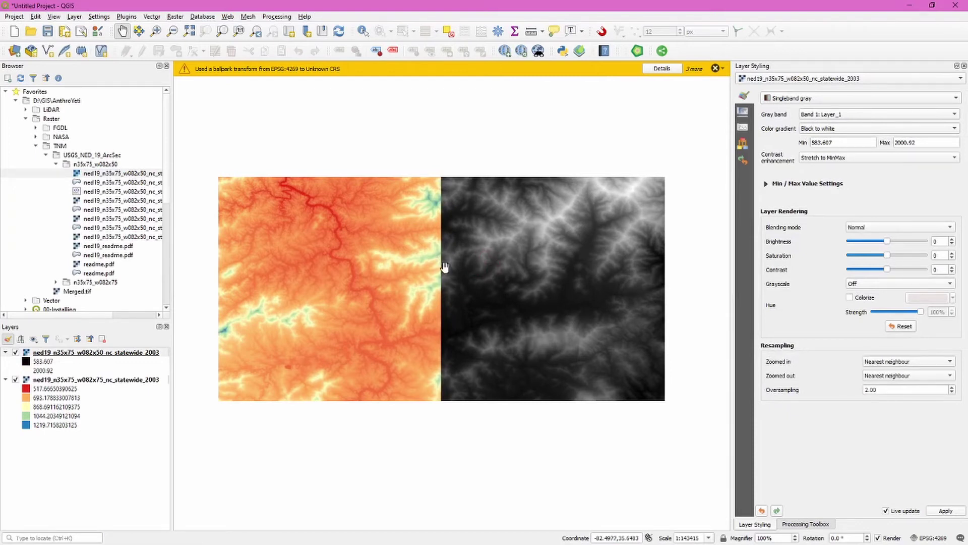
# Render the w082x50 tile as singleband pseudocolor with the Spectral colour ramp.
pyautogui.click(851, 100)
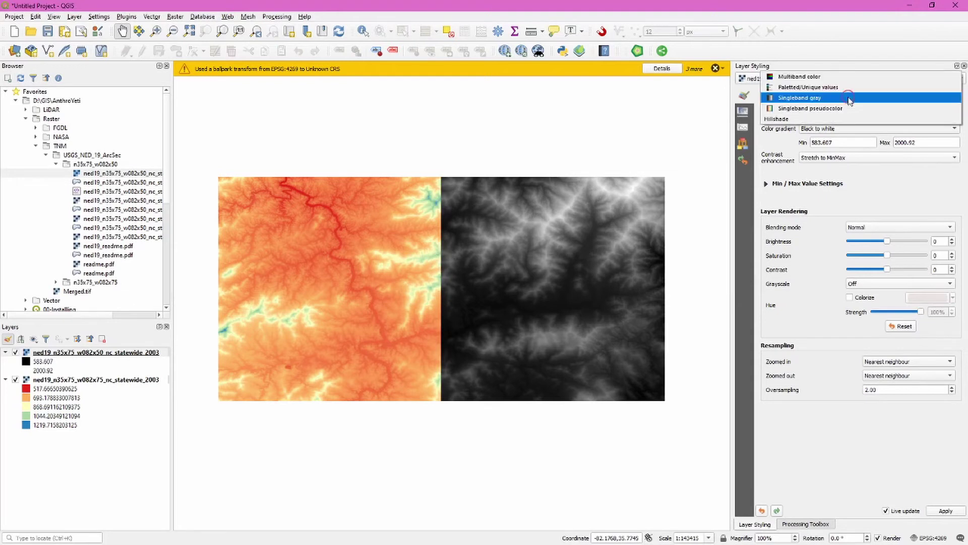
pyautogui.click(840, 108)
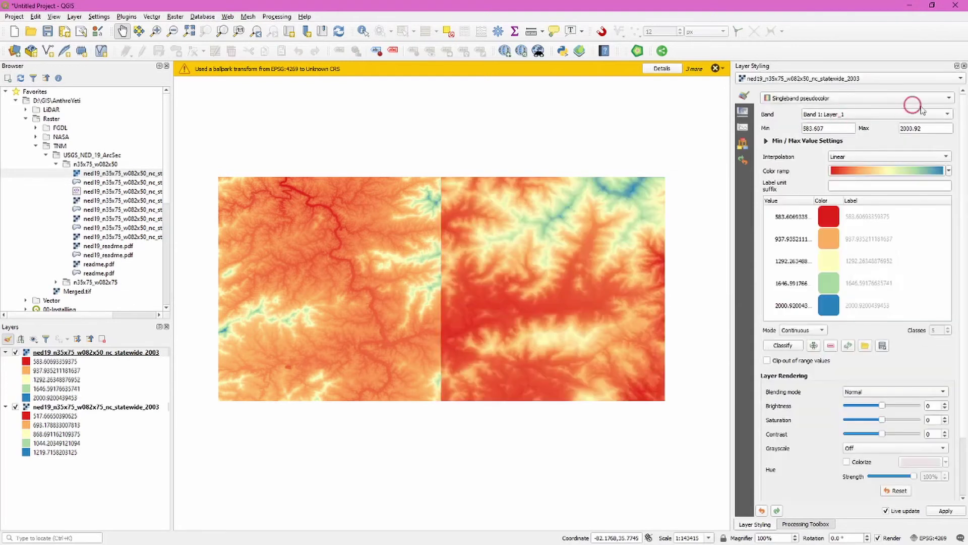
pyautogui.click(949, 171)
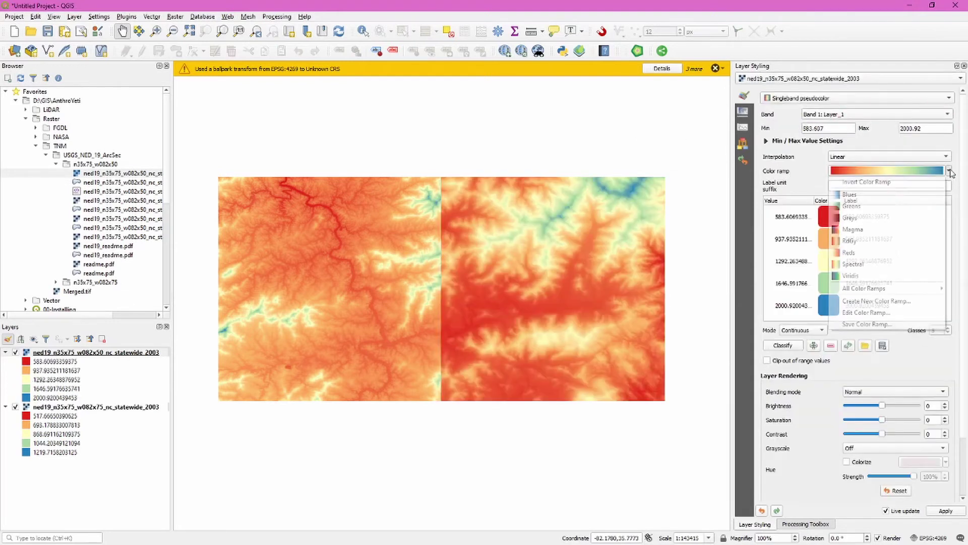
pyautogui.click(898, 264)
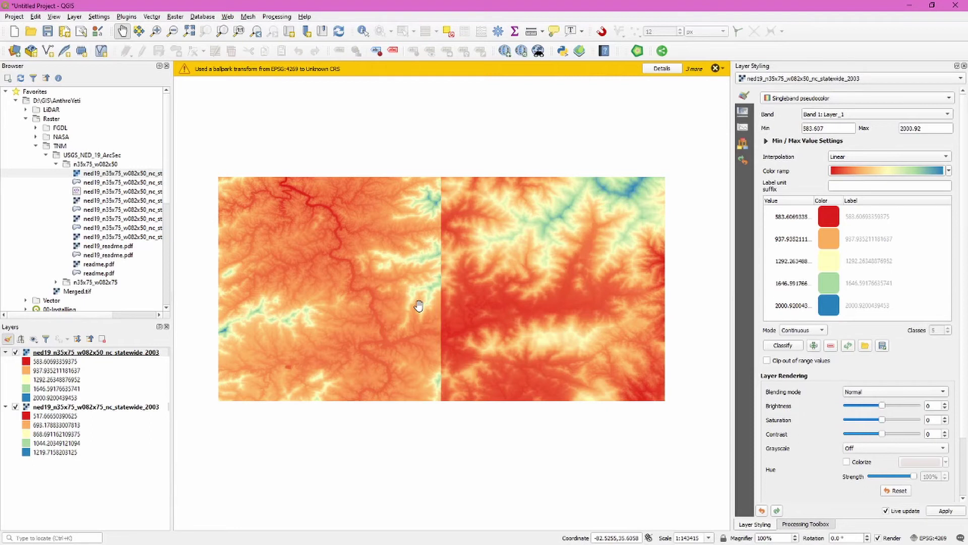
# Open GDAL Merge from the 'merge' search and select both elevation tiles as input layers.
pyautogui.click(805, 524)
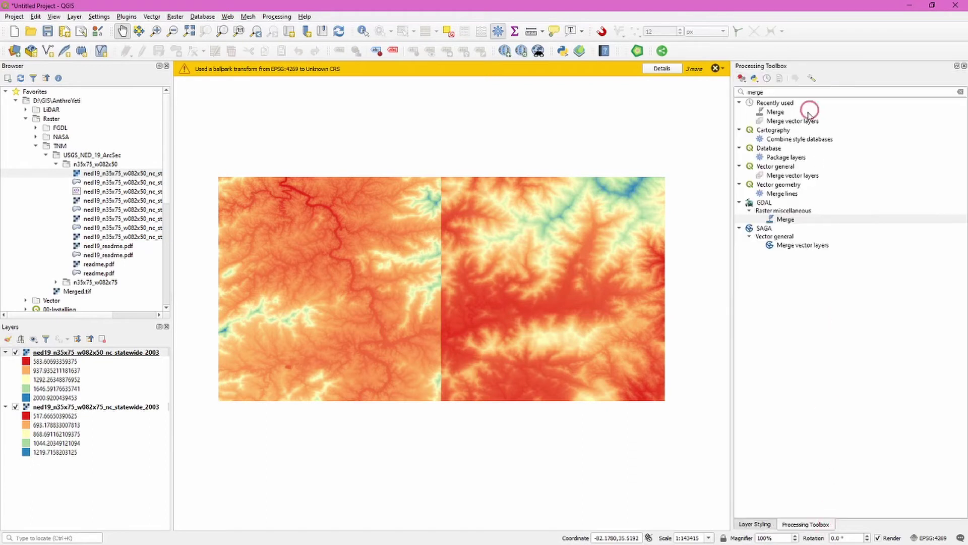
pyautogui.click(777, 93)
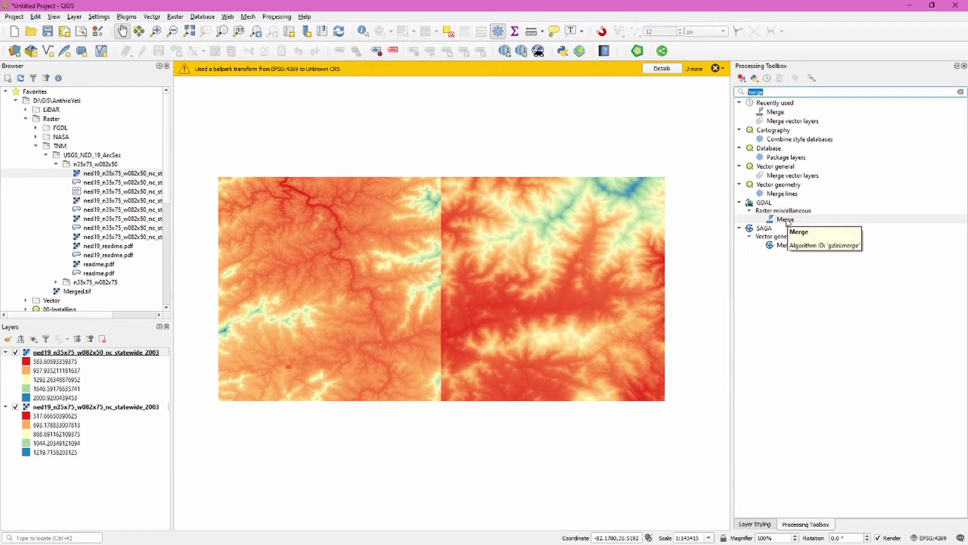
pyautogui.doubleClick(785, 219)
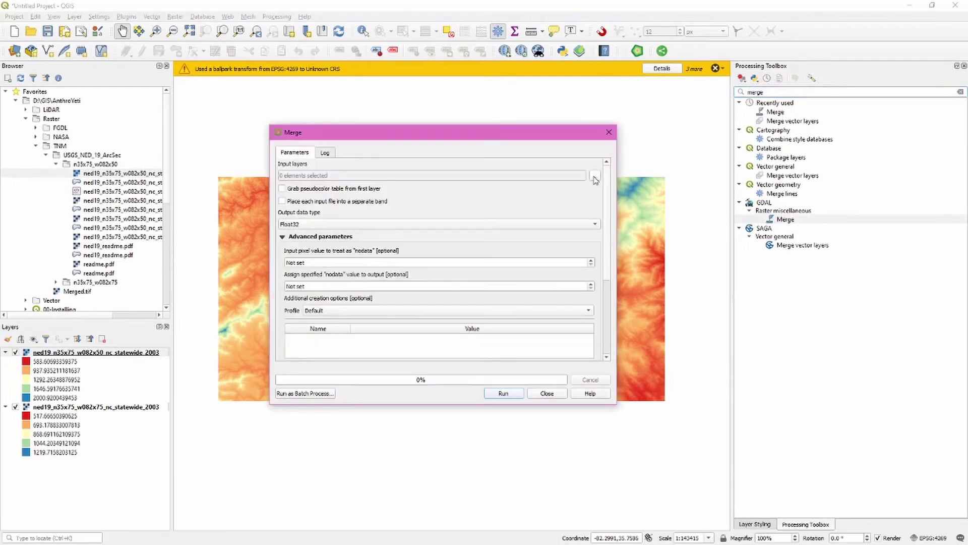
pyautogui.click(595, 175)
pyautogui.click(399, 193)
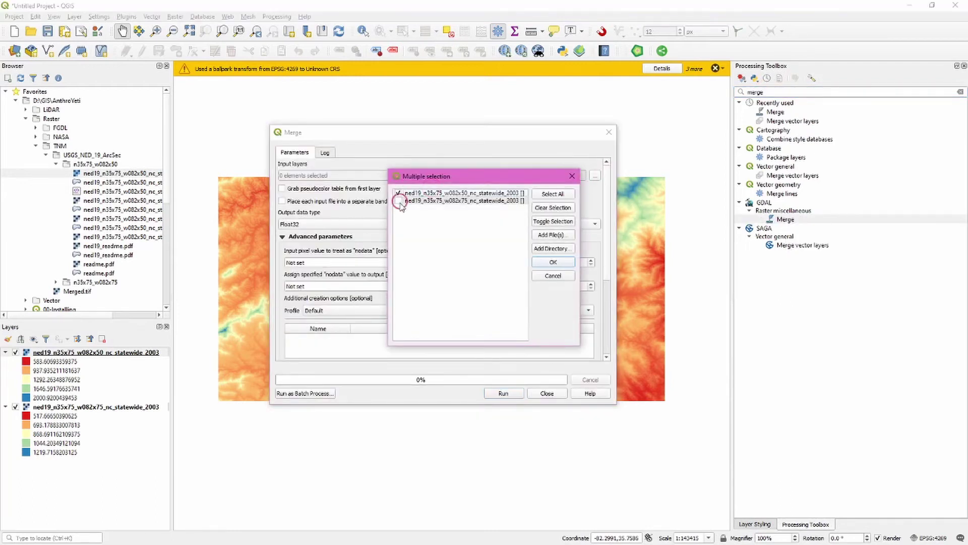
pyautogui.click(398, 201)
pyautogui.click(553, 262)
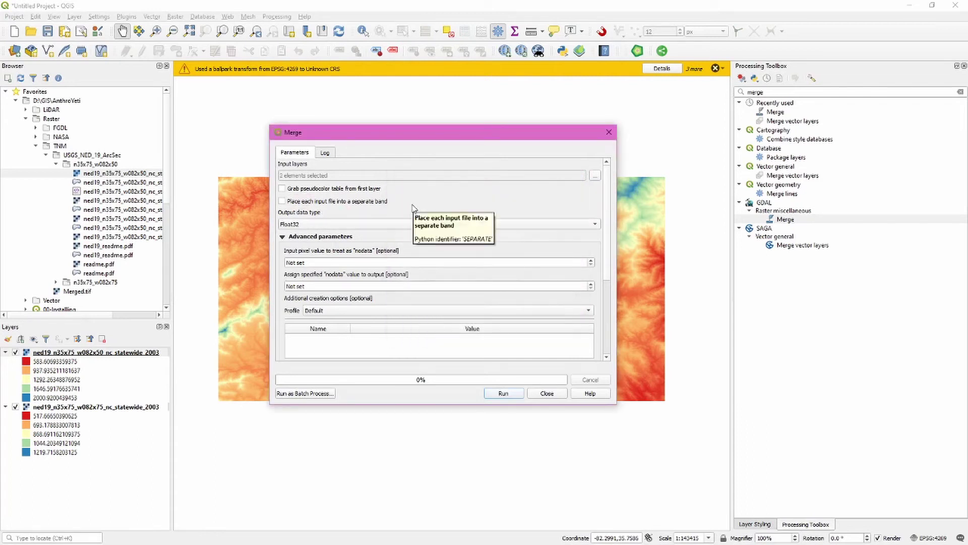
# Check in the w082x50 tile's layer properties that its data type is Float32.
pyautogui.rightClick(137, 353)
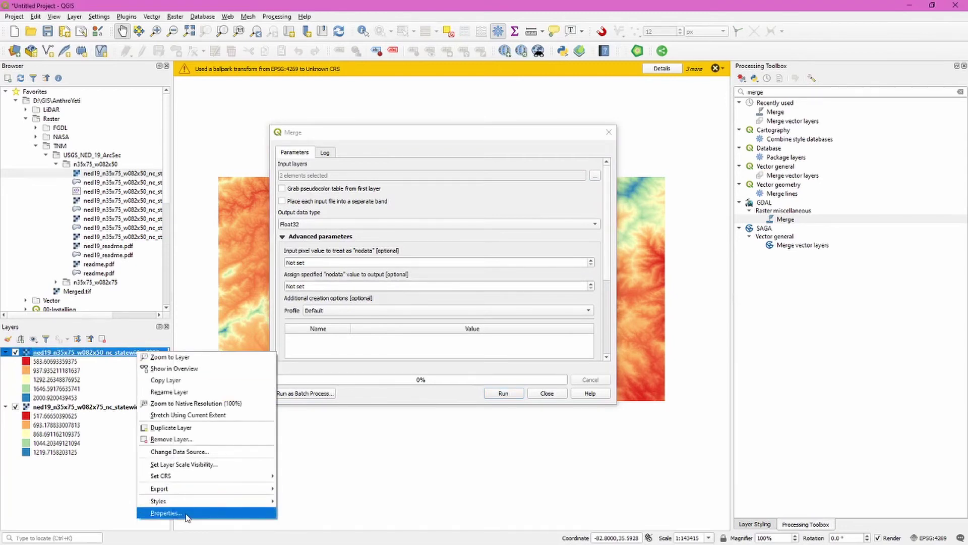
pyautogui.click(167, 512)
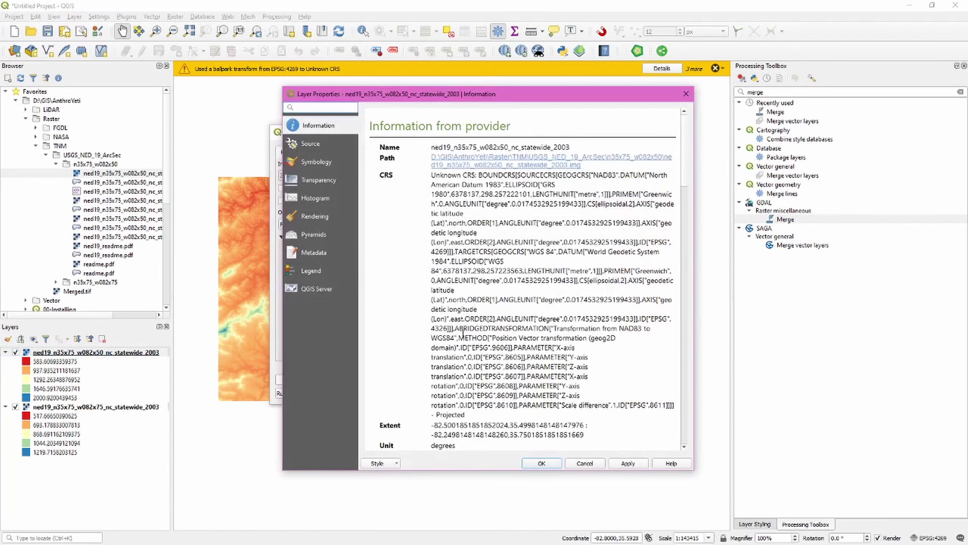
pyautogui.scroll(-5, 515, 318)
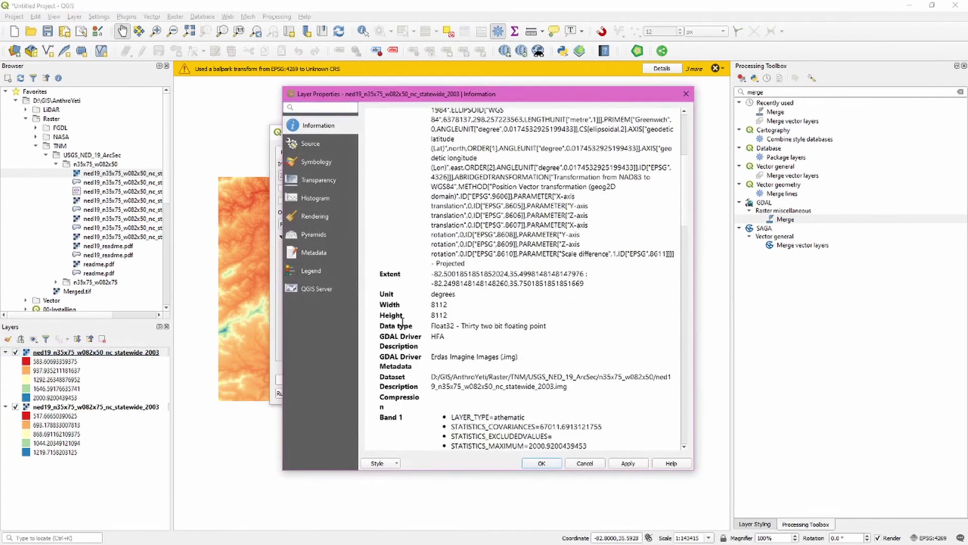
pyautogui.moveTo(380, 326); pyautogui.dragTo(553, 328)
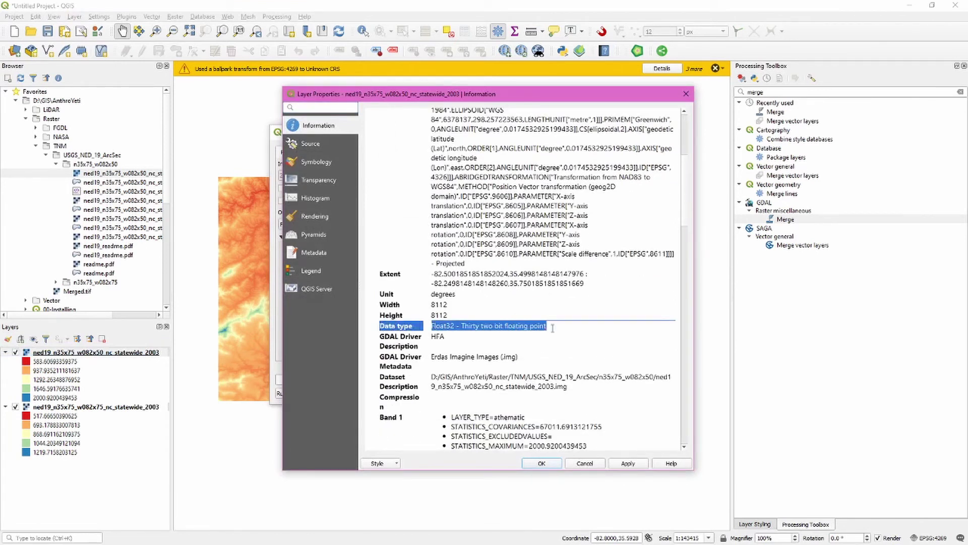
pyautogui.click(543, 464)
pyautogui.scroll(-3, 601, 242)
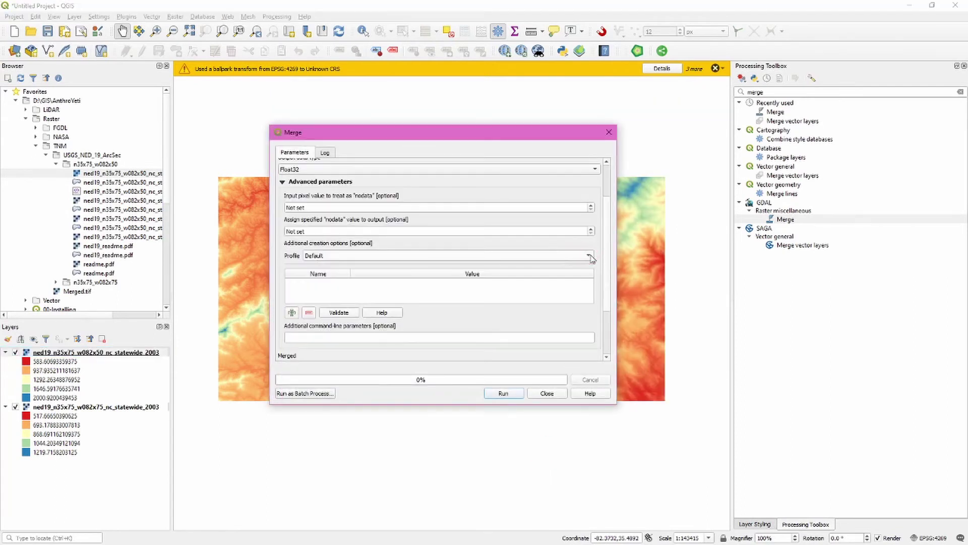
# Run the merge with the Default profile, saving to Merged.tif and overwriting the existing file.
pyautogui.click(590, 257)
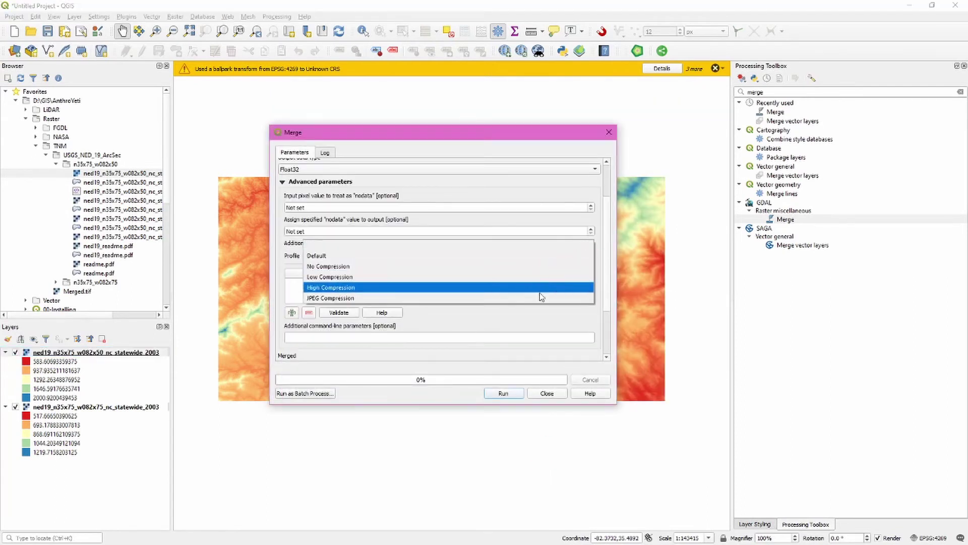
pyautogui.click(537, 262)
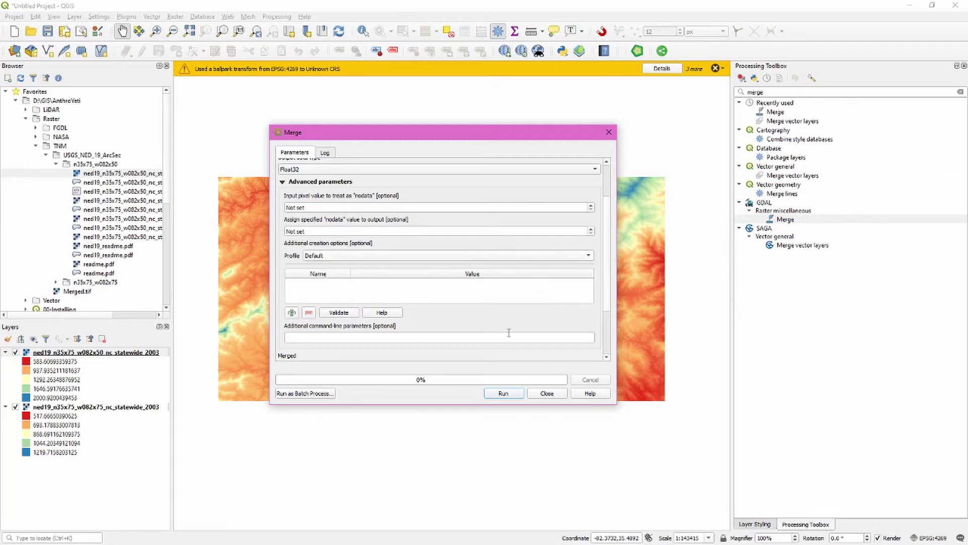
pyautogui.scroll(-3, 559, 310)
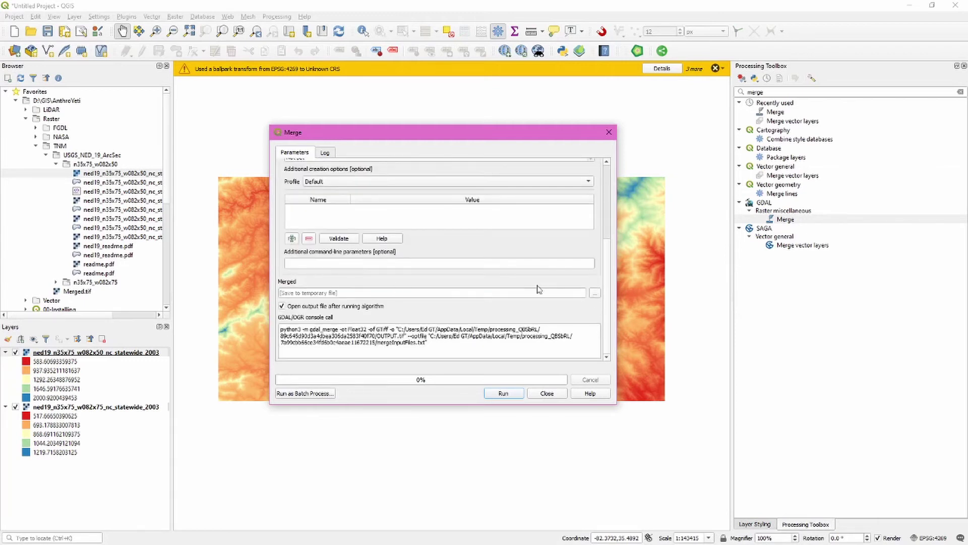
pyautogui.click(595, 293)
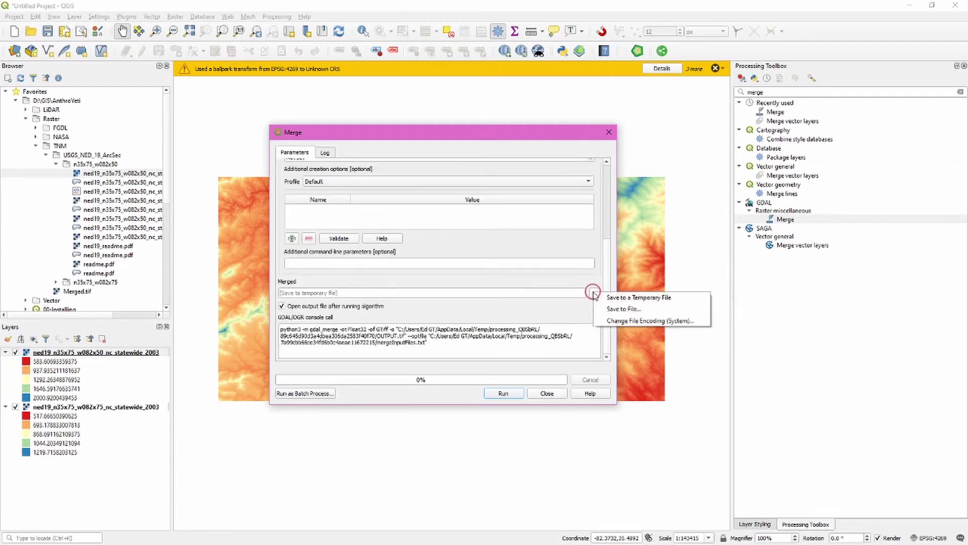
pyautogui.click(619, 309)
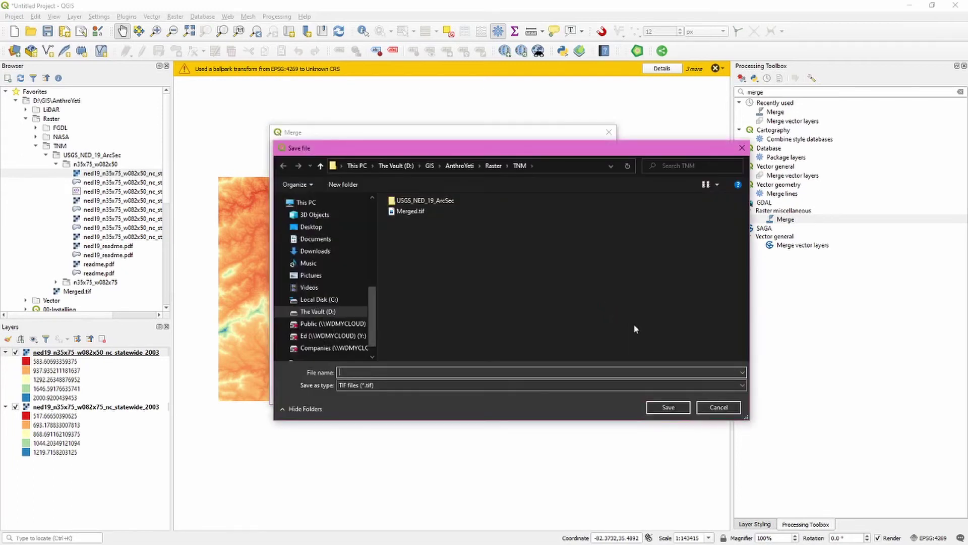
pyautogui.click(742, 386)
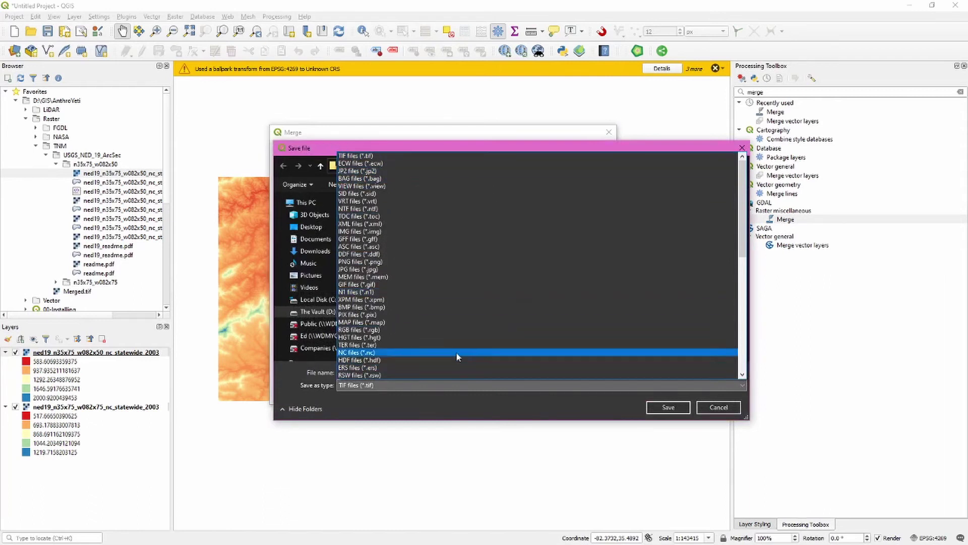
pyautogui.click(407, 156)
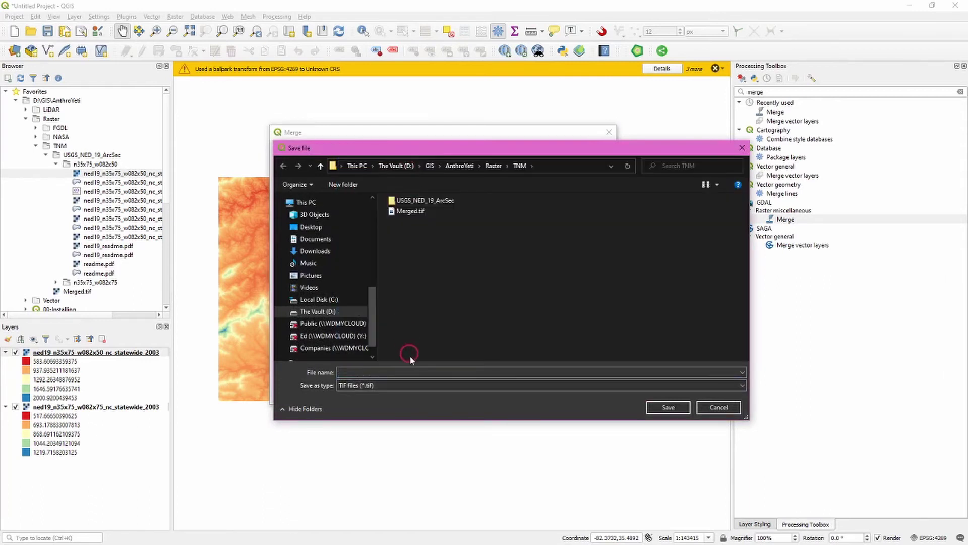
pyautogui.click(420, 212)
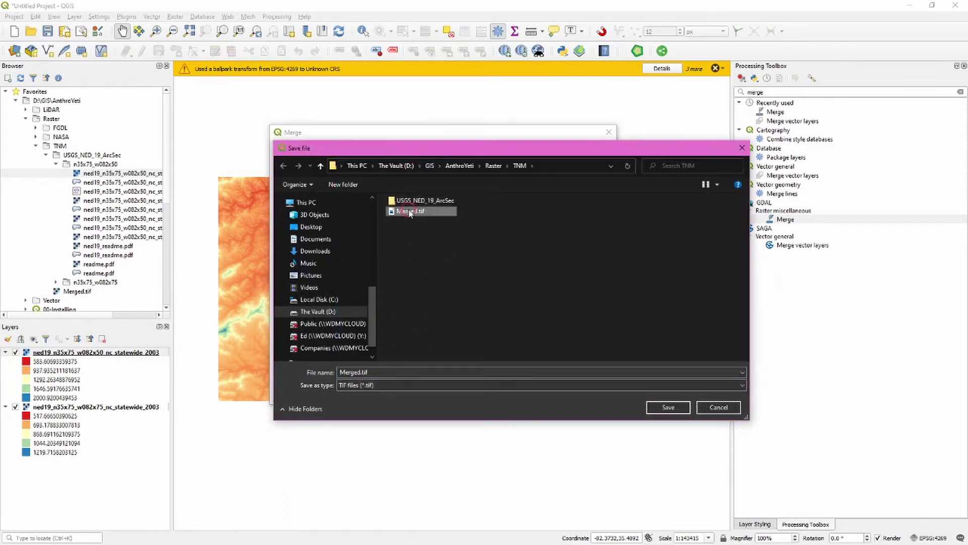
pyautogui.click(650, 406)
pyautogui.click(506, 278)
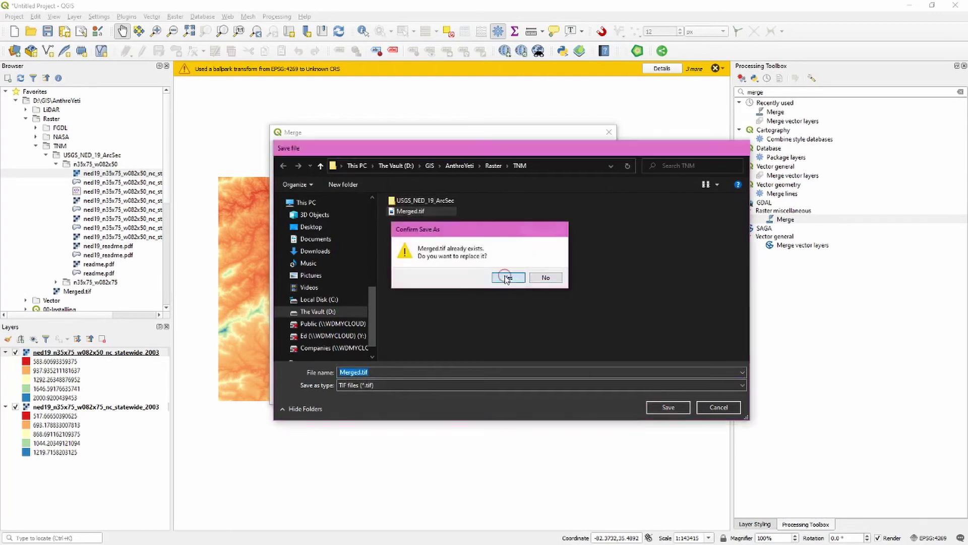
pyautogui.click(504, 393)
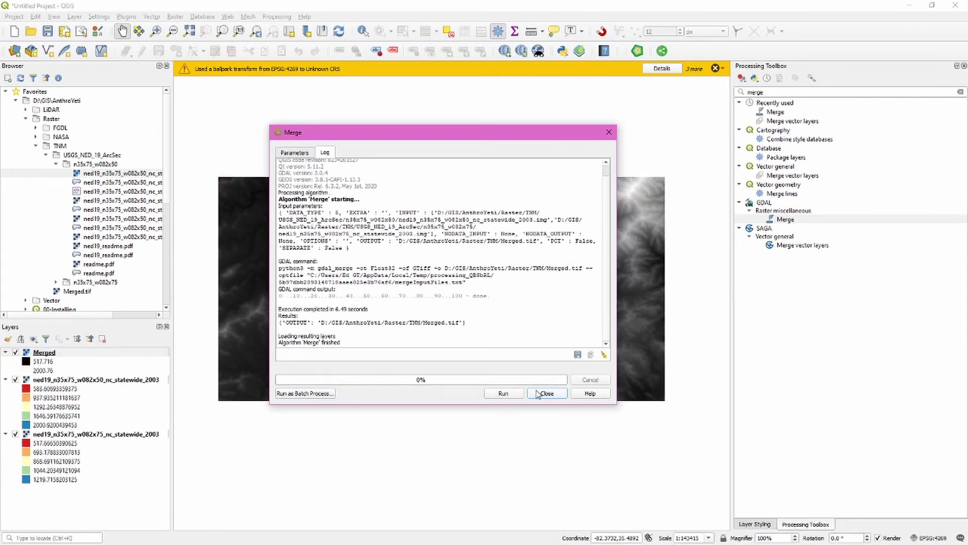
# Switch the Merged layer from singleband gray to singleband pseudocolor, toggling its visibility to compare.
pyautogui.click(538, 394)
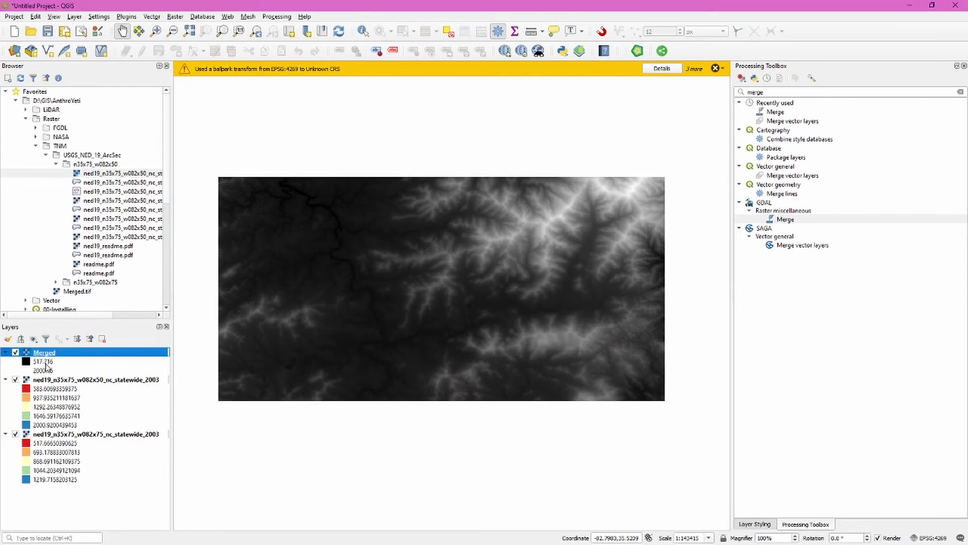
pyautogui.click(751, 525)
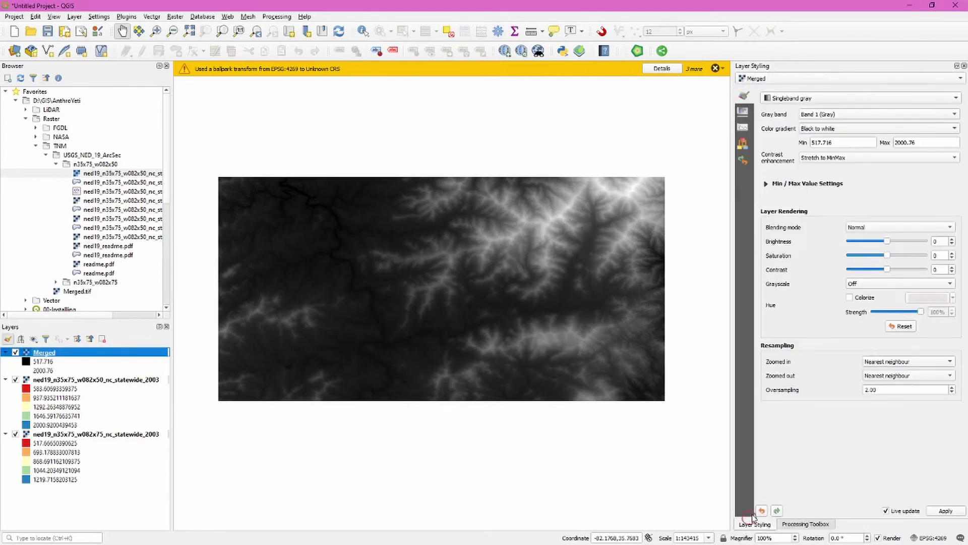
pyautogui.click(816, 99)
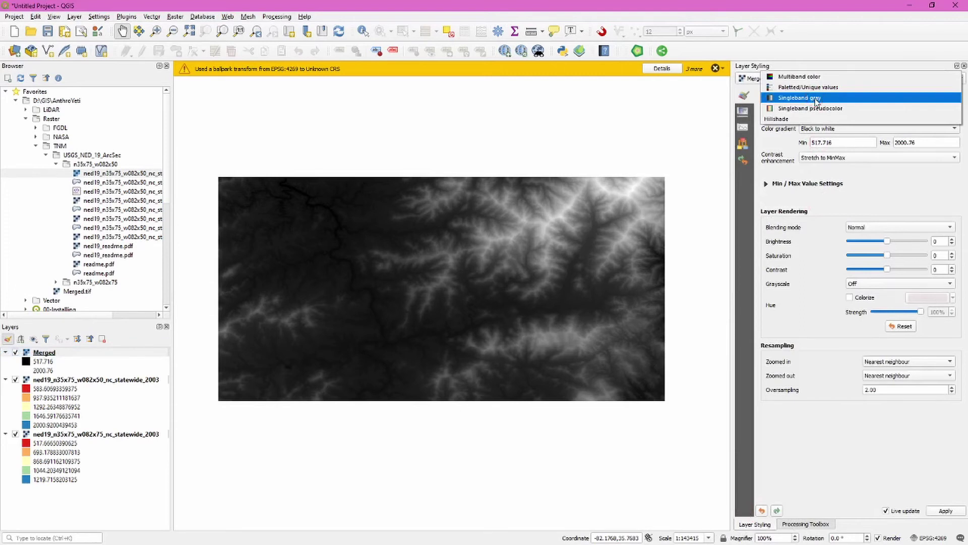
pyautogui.click(836, 107)
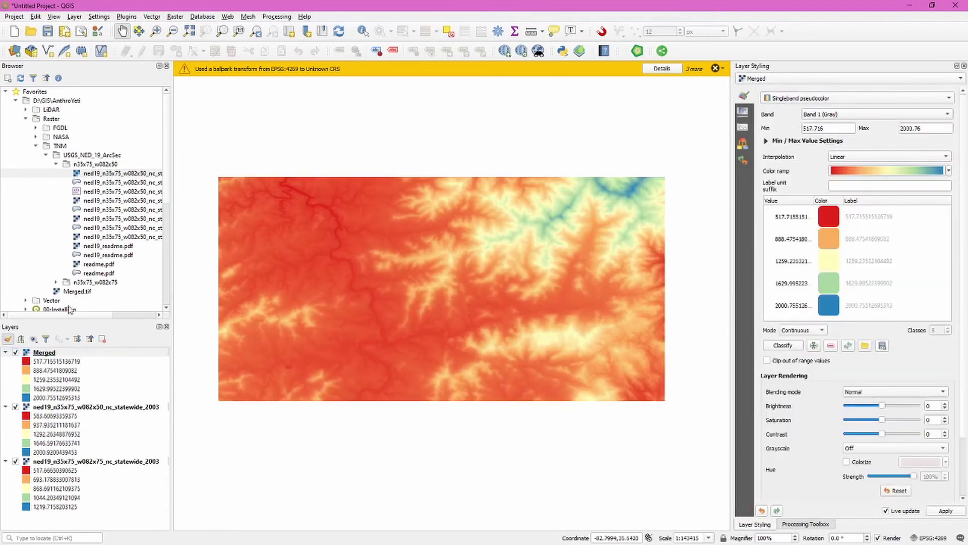
pyautogui.click(16, 352)
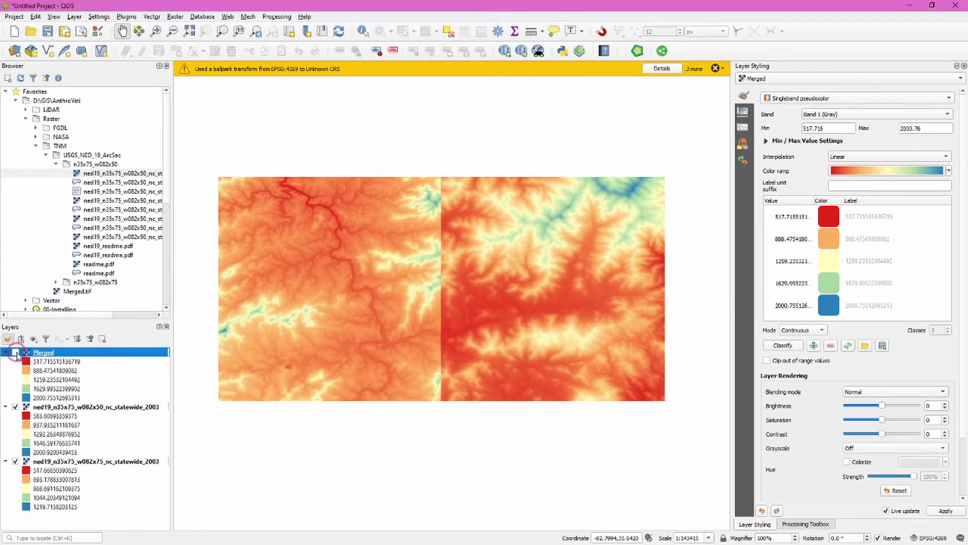
pyautogui.click(15, 352)
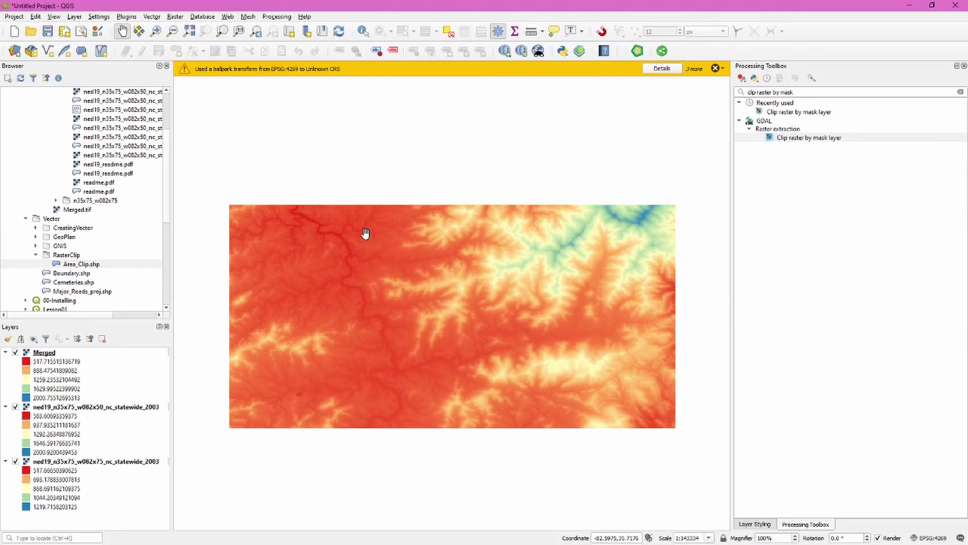
# Add Area_Clip.shp and make its simple fill transparent so only the rectangle outline shows.
pyautogui.doubleClick(100, 264)
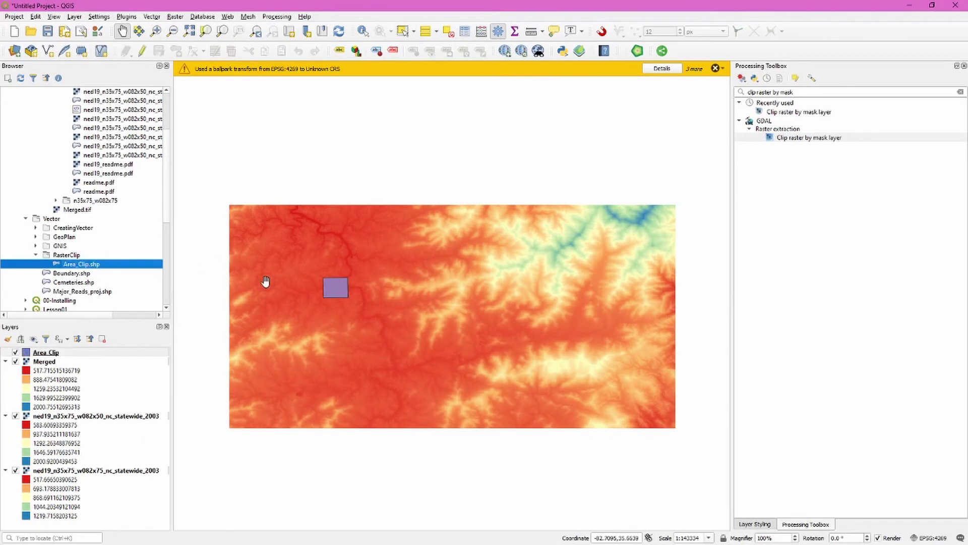
pyautogui.scroll(2, 282, 279)
pyautogui.click(761, 524)
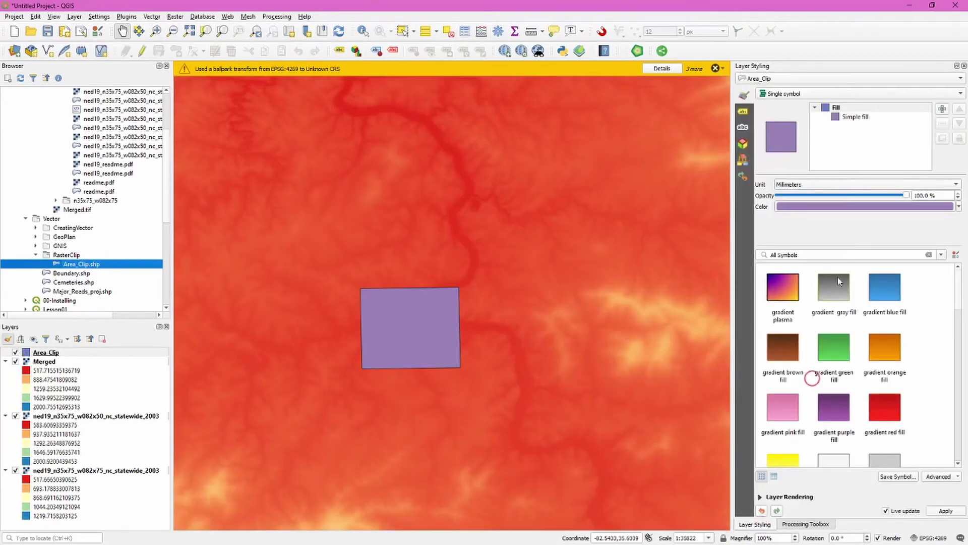
pyautogui.click(859, 117)
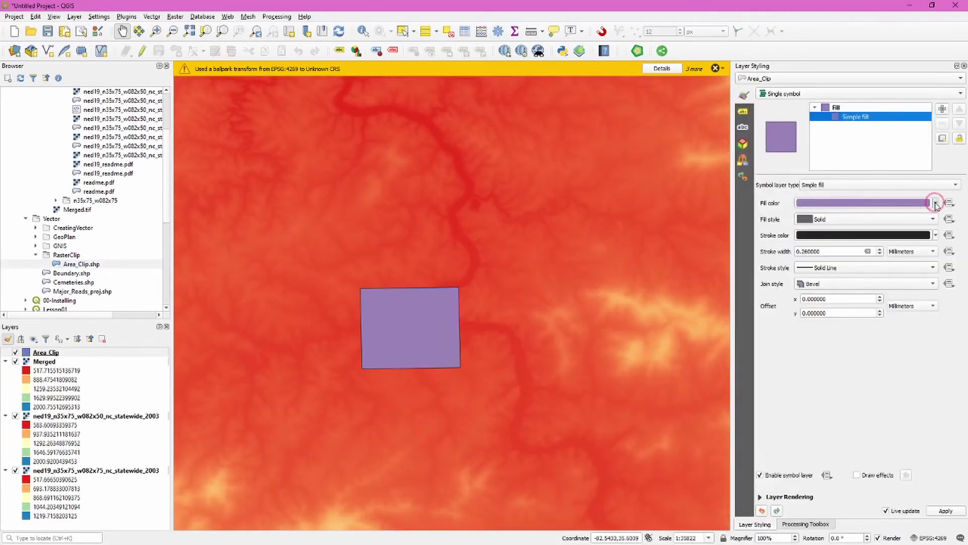
pyautogui.click(935, 202)
pyautogui.click(846, 212)
pyautogui.moveTo(455, 280); pyautogui.dragTo(498, 268)
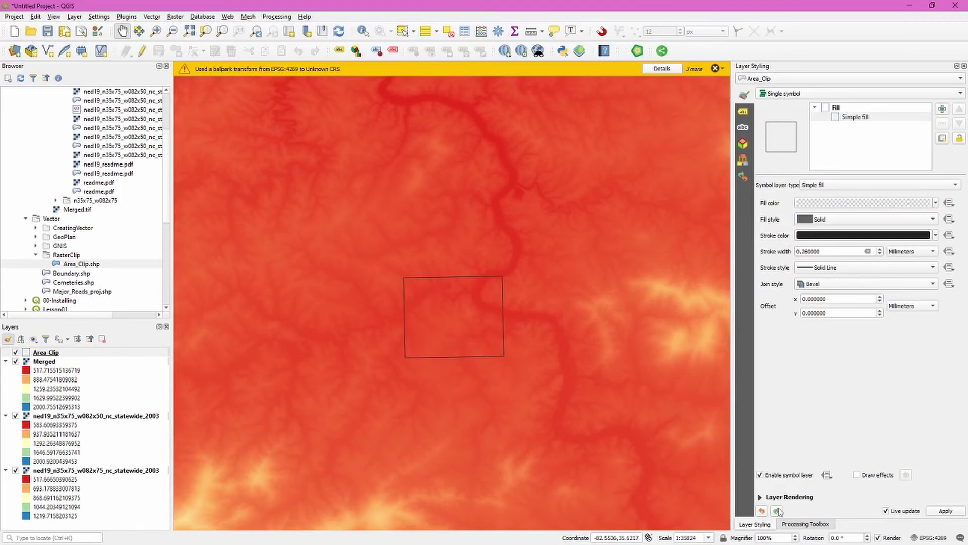
pyautogui.click(806, 524)
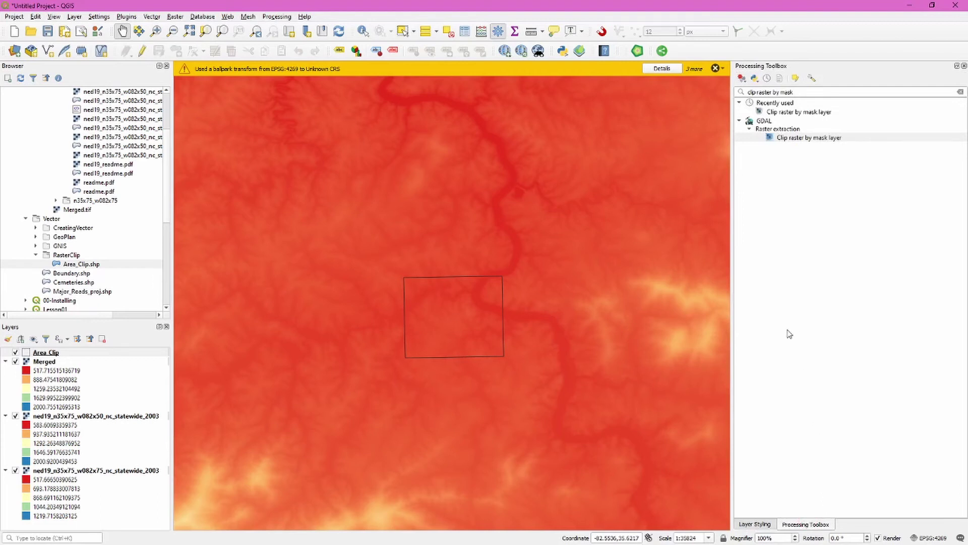
# In Clip raster by mask layer, choose the w082x75 tile as input; hide Merged and w082x50.
pyautogui.doubleClick(795, 142)
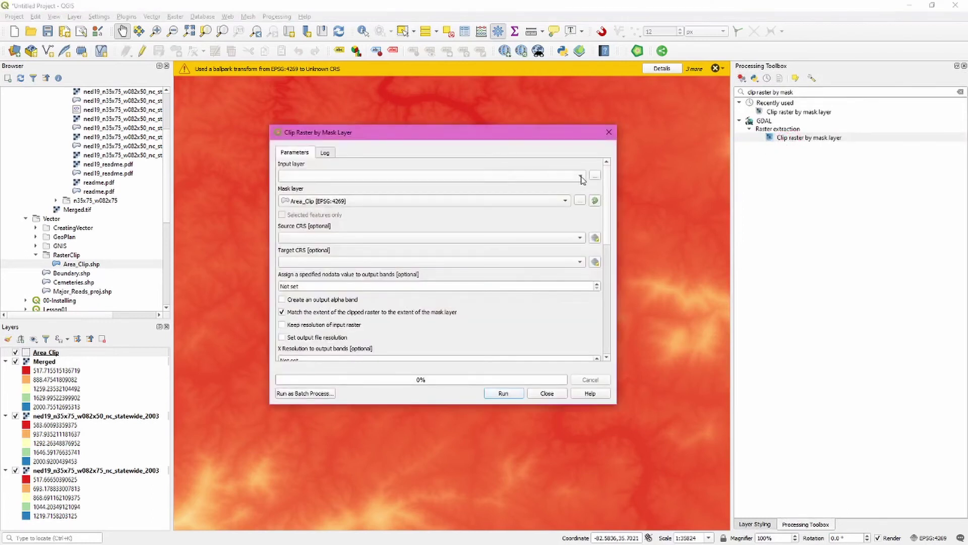
pyautogui.click(580, 175)
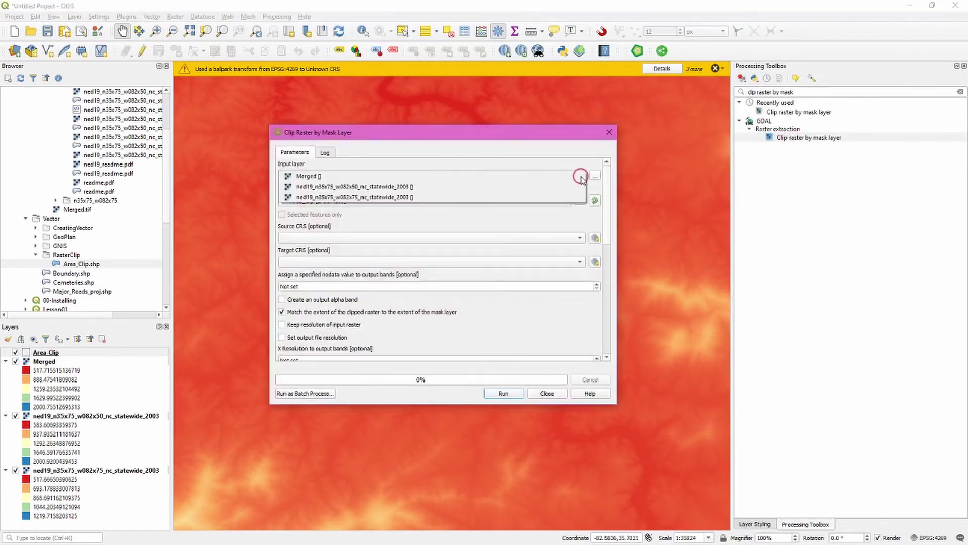
pyautogui.click(501, 197)
pyautogui.click(16, 362)
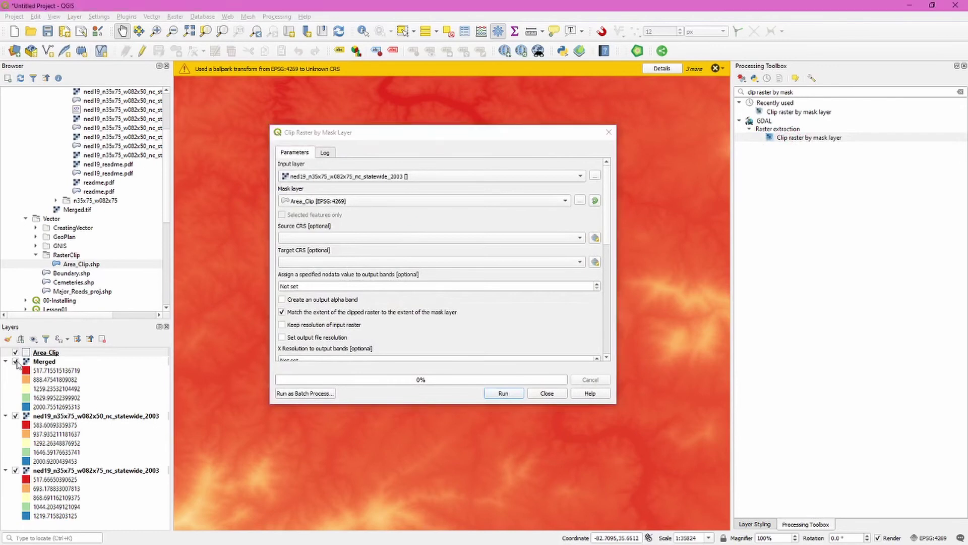
pyautogui.click(16, 416)
pyautogui.click(126, 472)
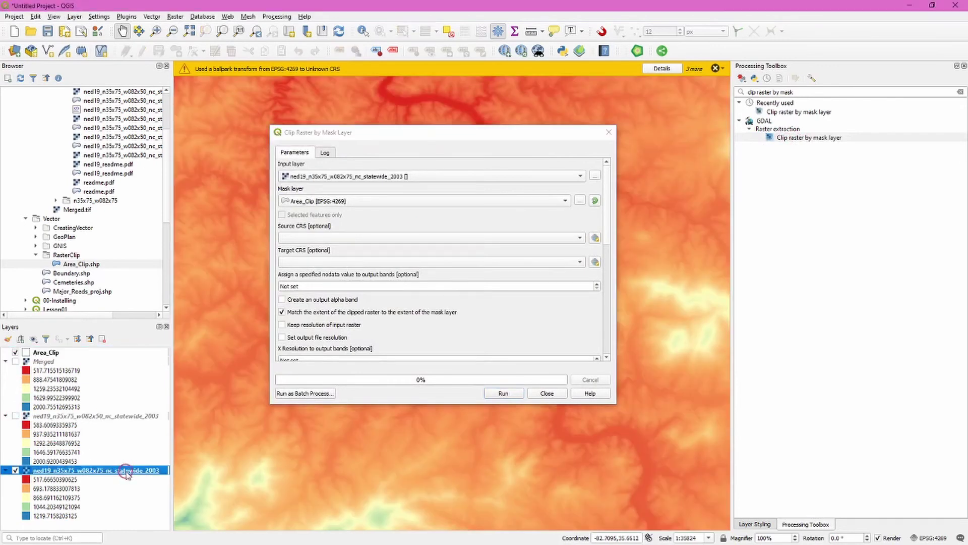
pyautogui.moveTo(415, 136); pyautogui.dragTo(664, 192)
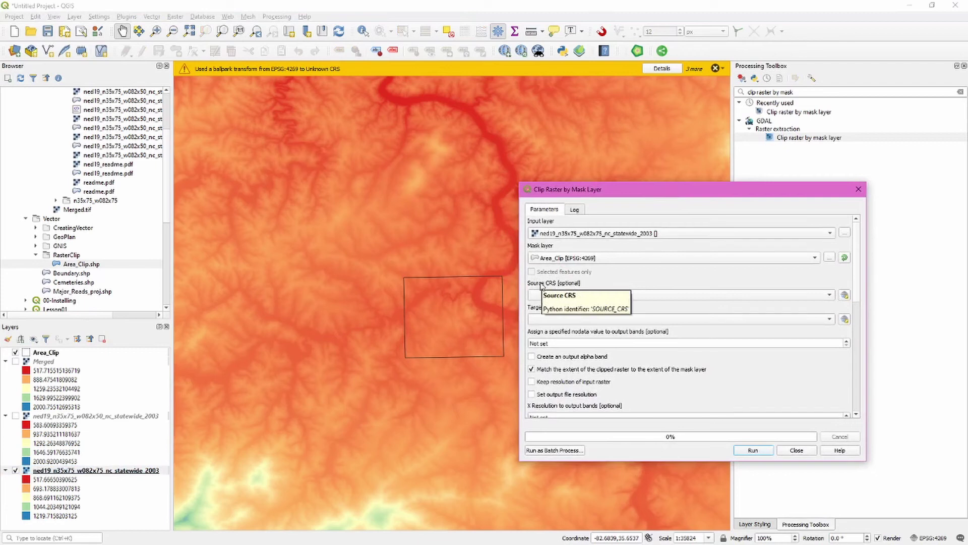
# Set the clip's target CRS to NAD83 / UTM zone 17N (EPSG:26917).
pyautogui.click(844, 319)
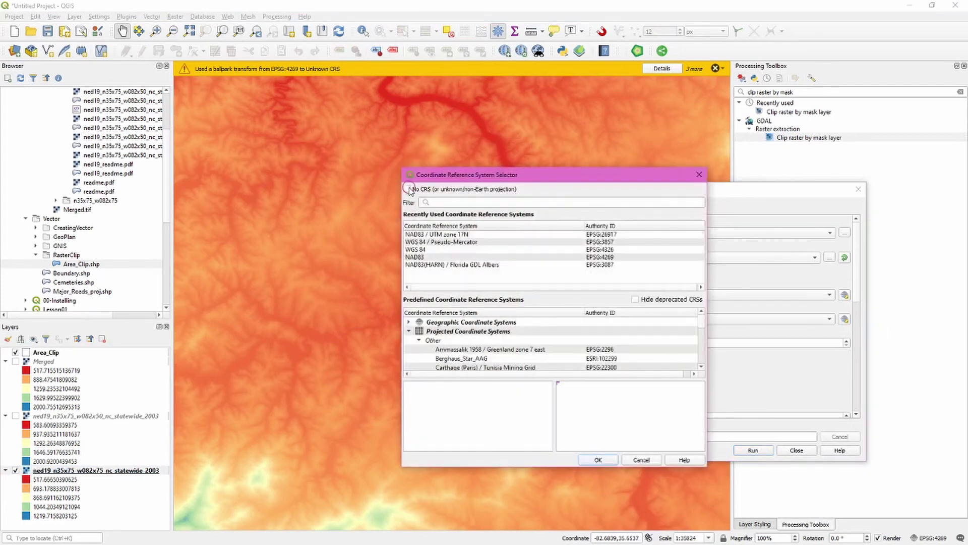
pyautogui.click(478, 235)
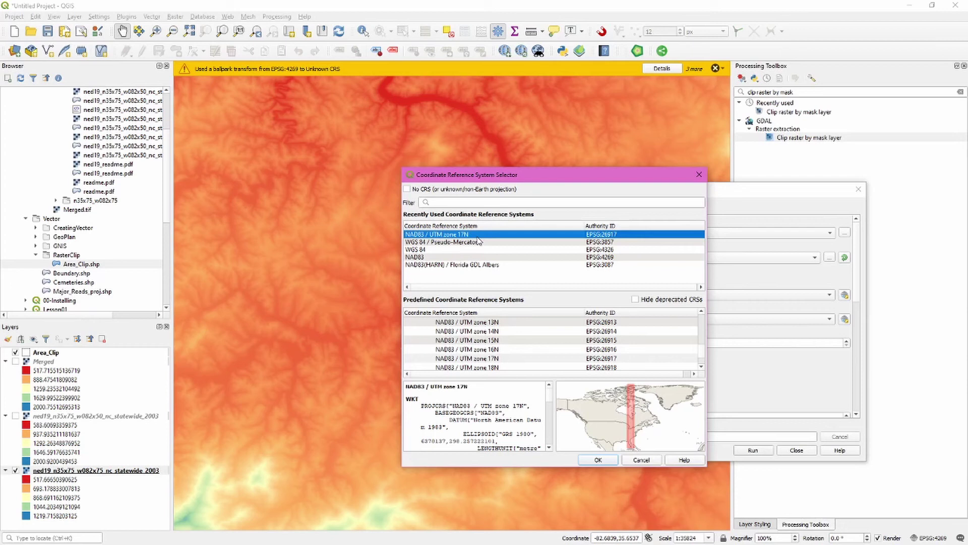
pyautogui.click(598, 460)
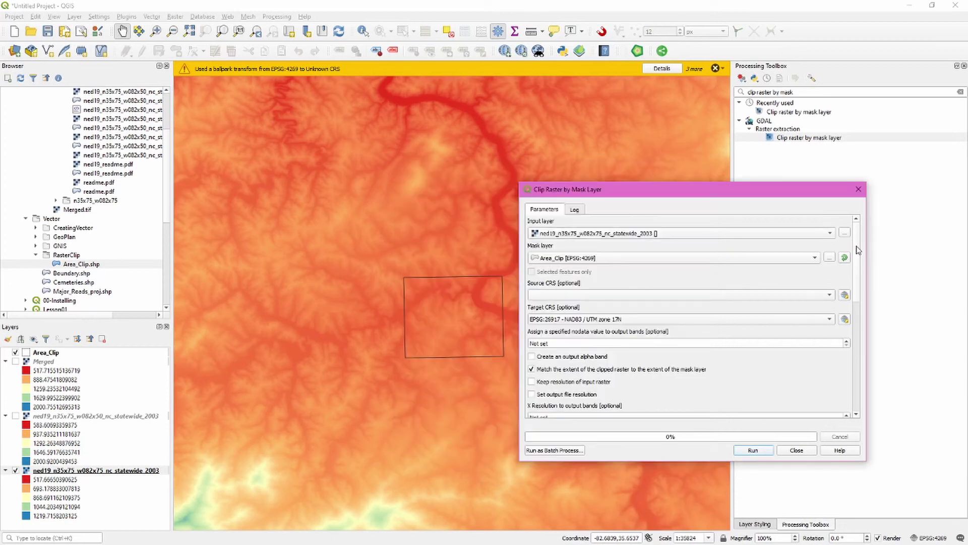
pyautogui.moveTo(857, 250); pyautogui.dragTo(859, 363)
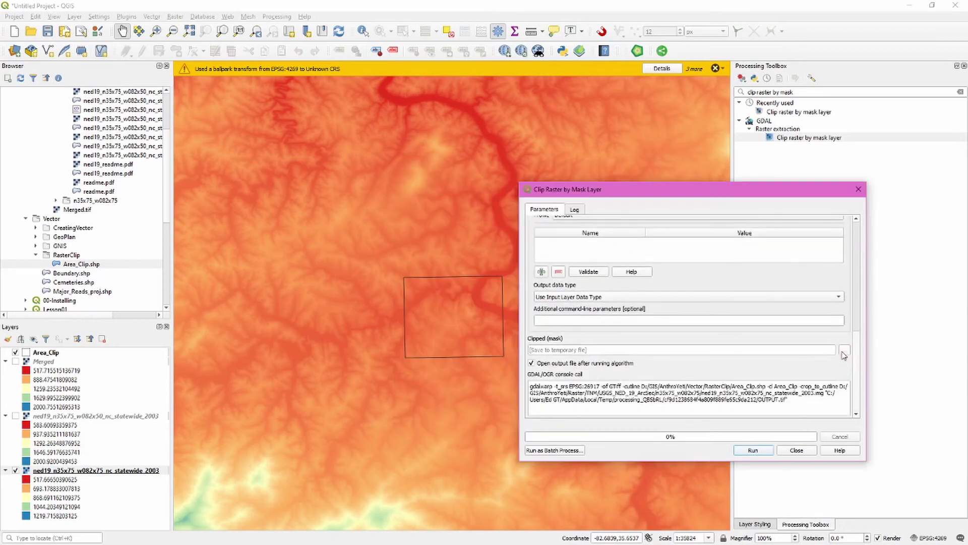
# Save the clipped output as Clipped.tif and run the clip.
pyautogui.click(845, 351)
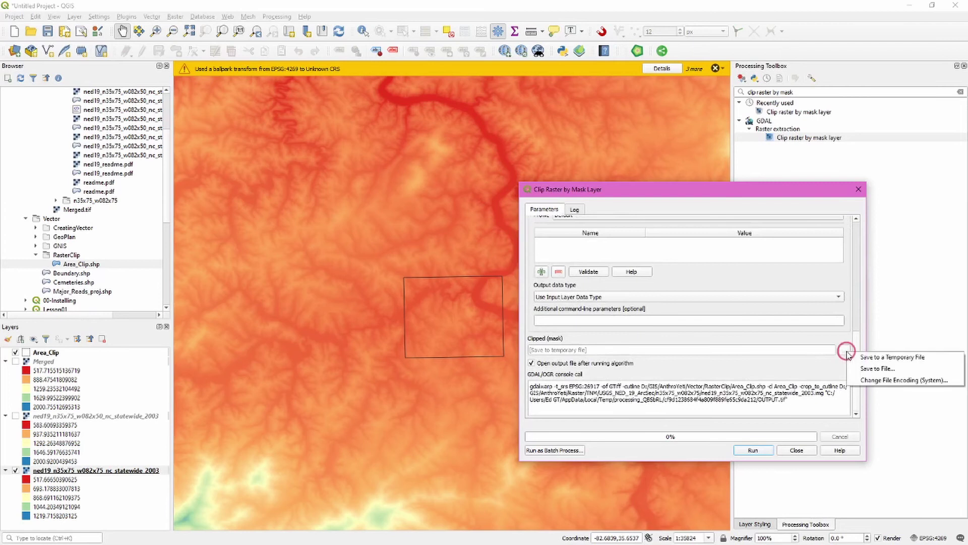
pyautogui.click(870, 368)
pyautogui.click(633, 429)
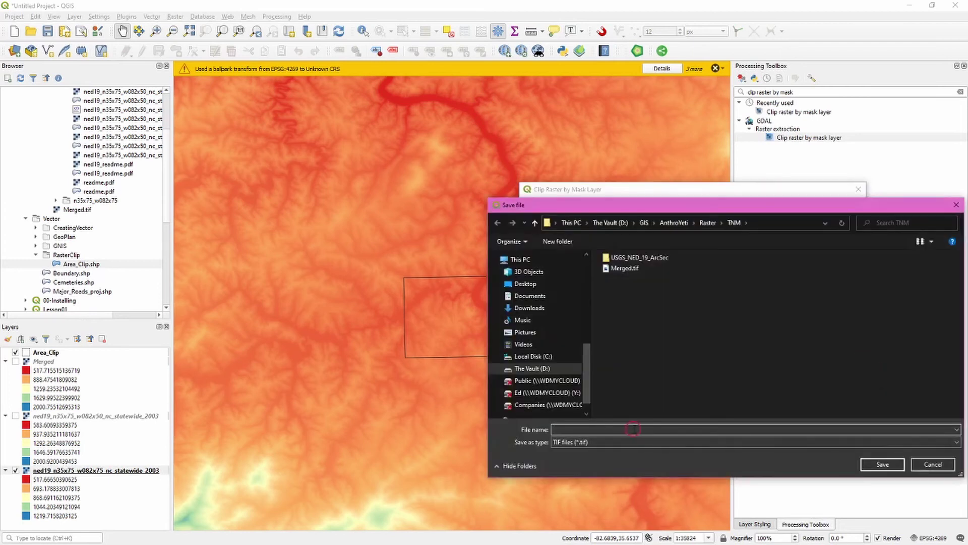
pyautogui.write('Clipped')
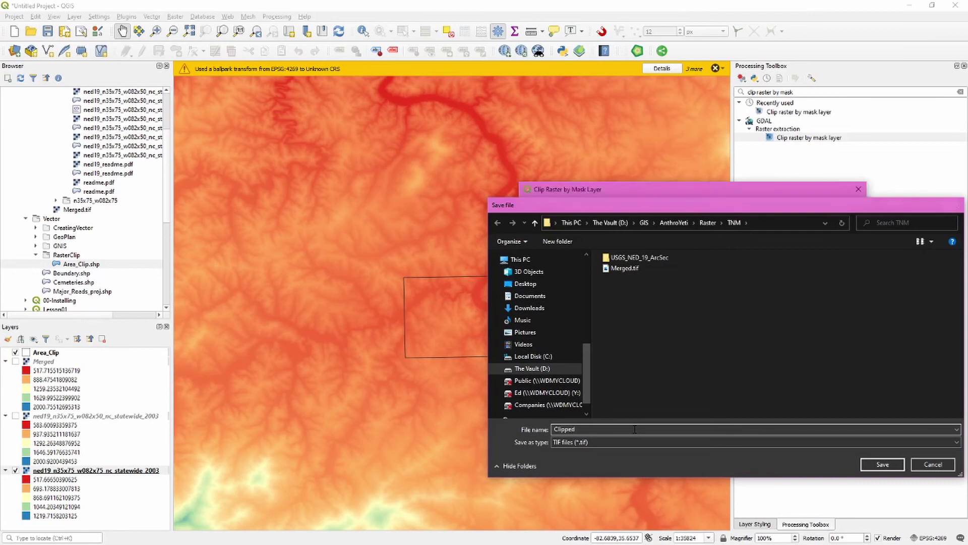
pyautogui.press('Return')
pyautogui.click(757, 450)
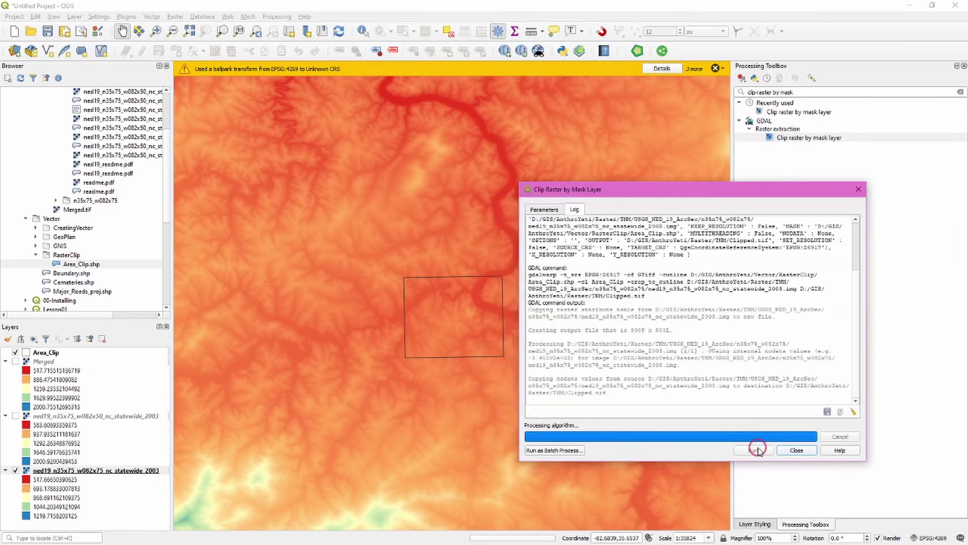
# Move Clipped to the top of the Layers panel, hide the remaining tile, and open its styling with F7.
pyautogui.click(797, 450)
pyautogui.scroll(1, 448, 316)
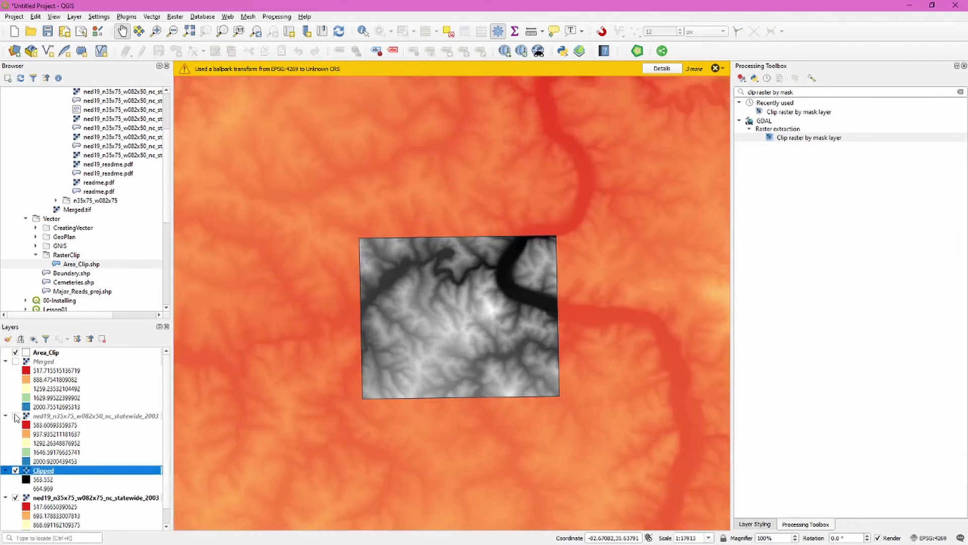
pyautogui.moveTo(43, 470); pyautogui.dragTo(35, 351)
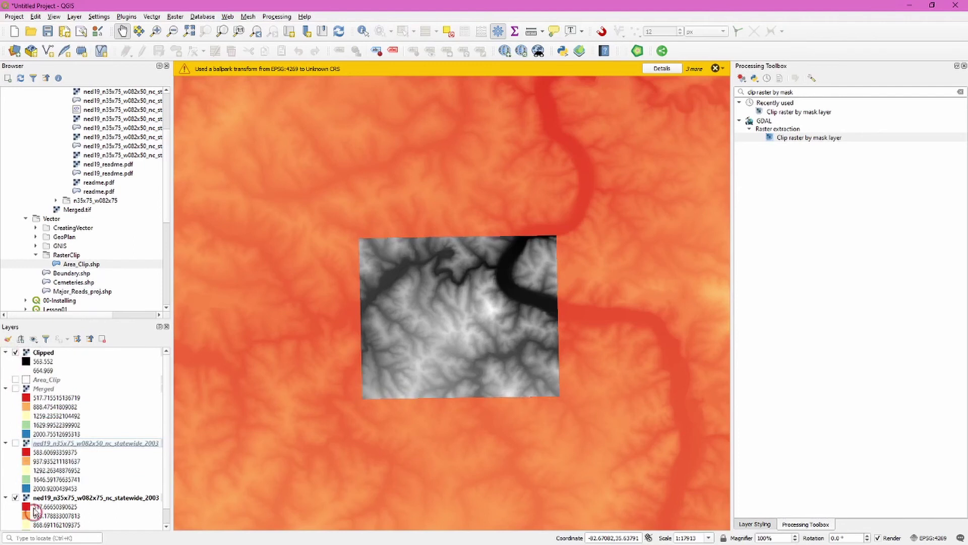
pyautogui.click(16, 497)
pyautogui.scroll(1, 452, 333)
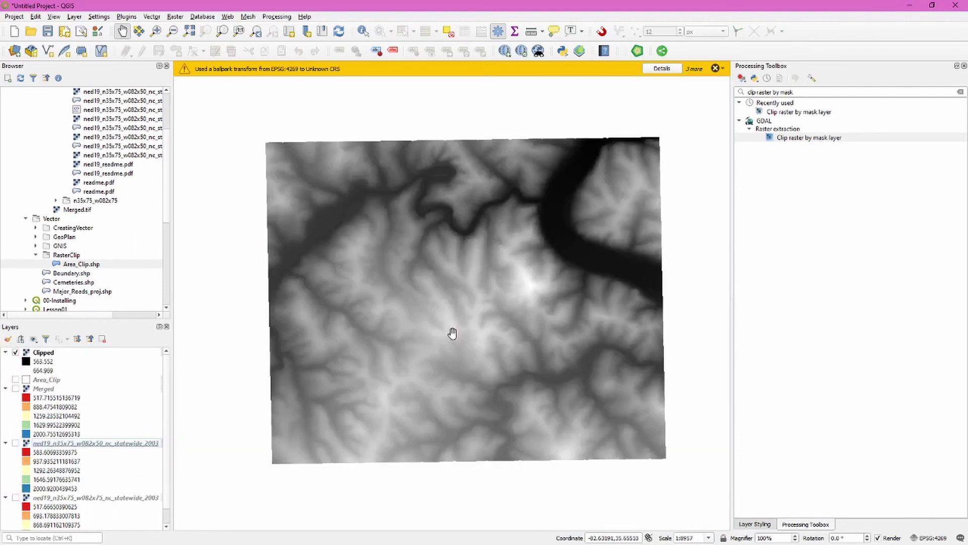
pyautogui.press('F7')
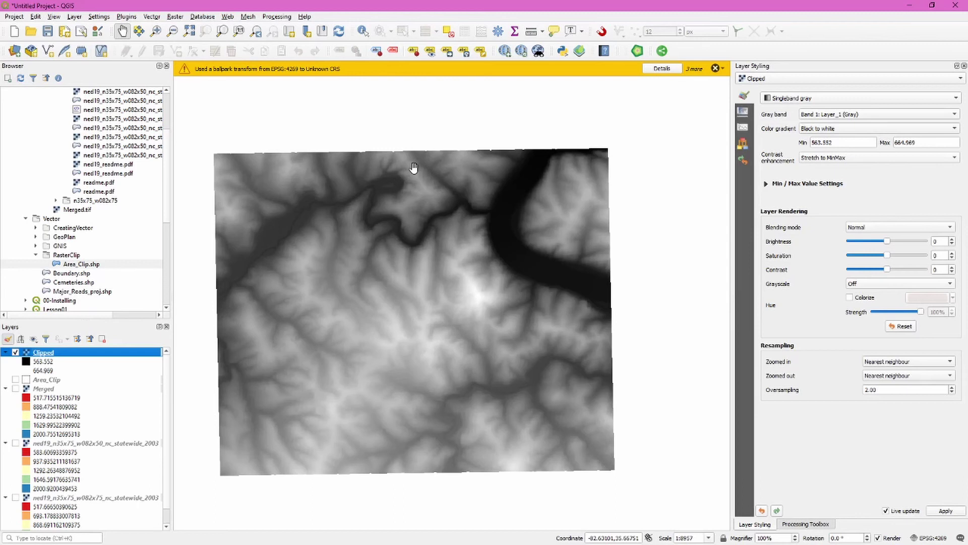
# Run GDAL Contour on the Clipped raster with a contour interval of 5.
pyautogui.click(803, 525)
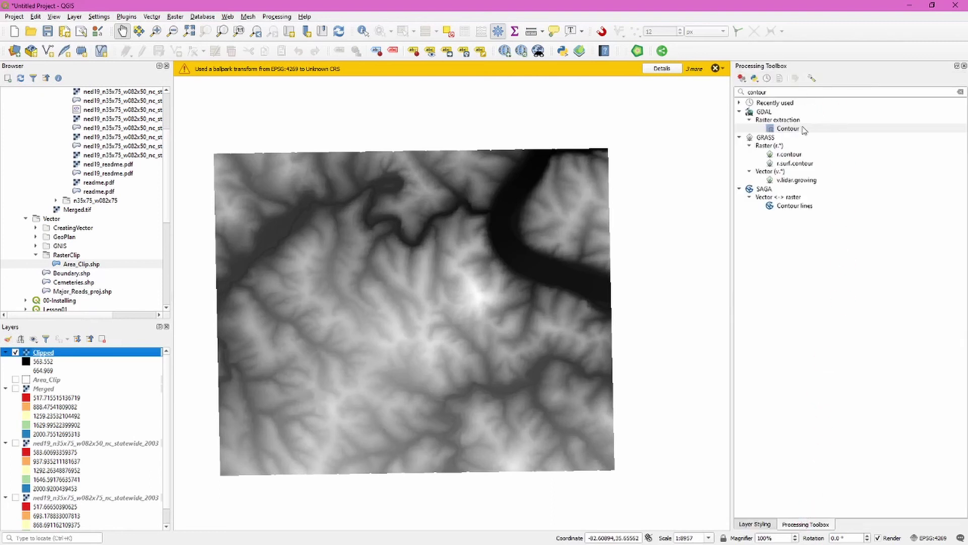
pyautogui.doubleClick(787, 129)
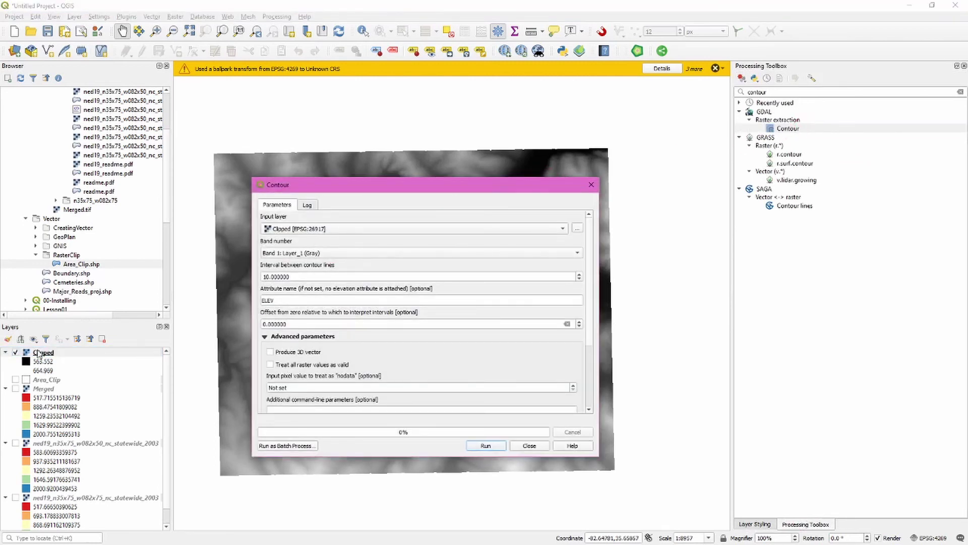
pyautogui.click(109, 350)
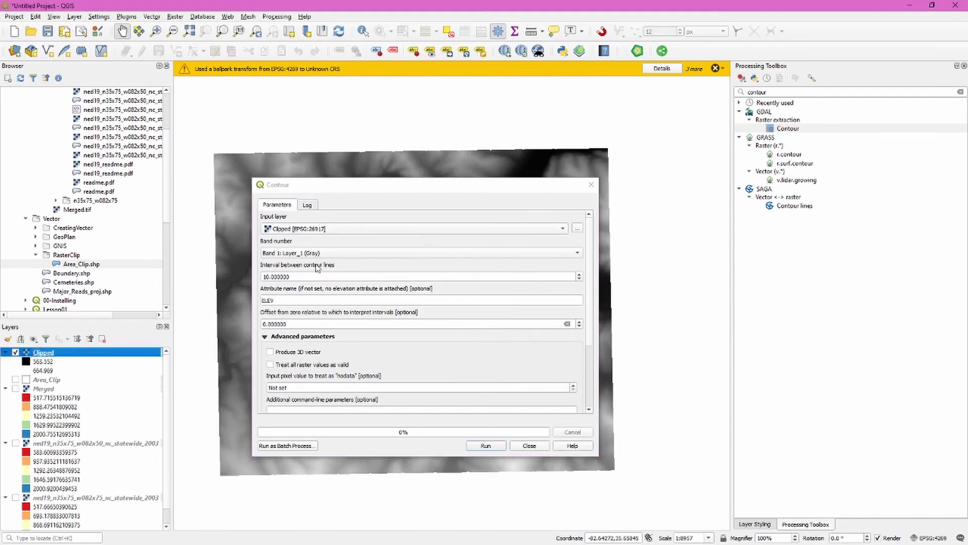
pyautogui.moveTo(291, 277); pyautogui.dragTo(259, 276)
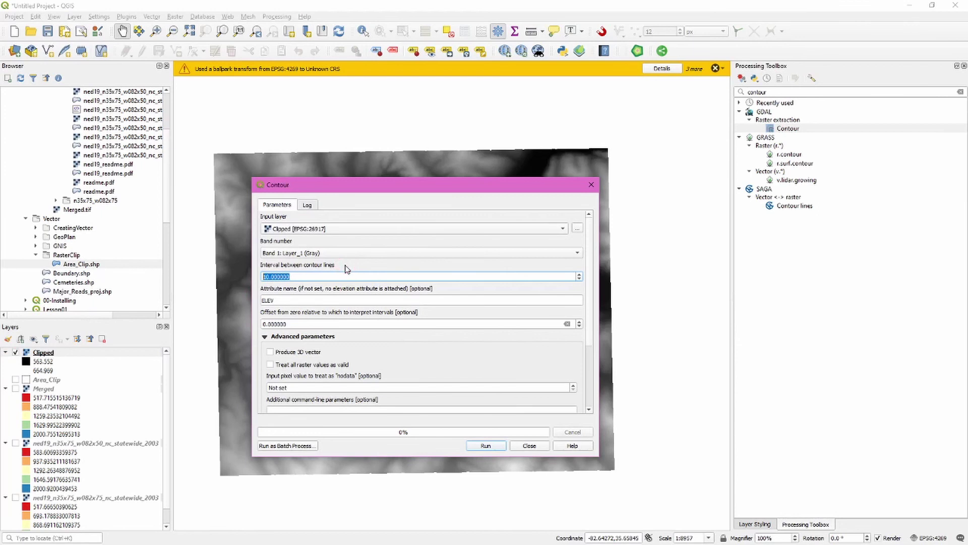
pyautogui.write('5')
pyautogui.click(485, 446)
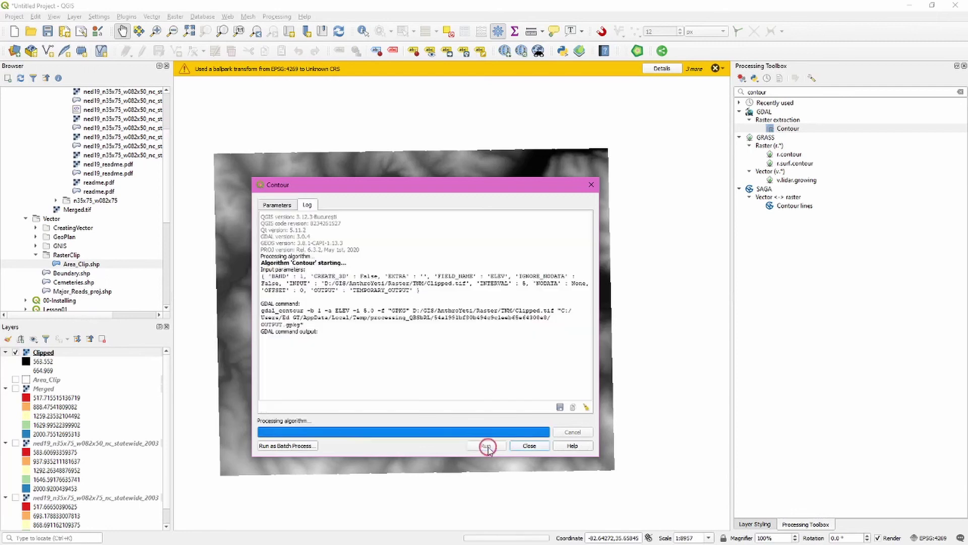
pyautogui.click(529, 446)
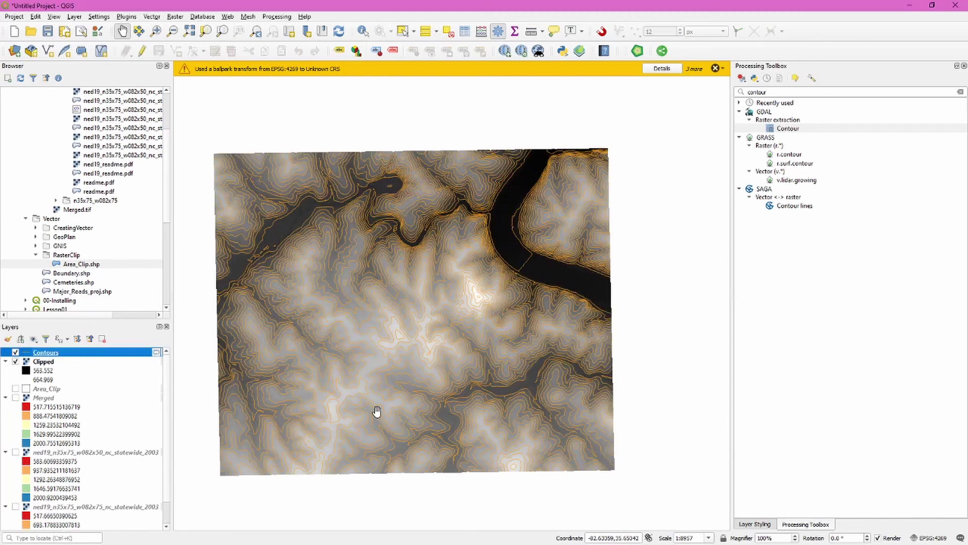
# Set the Contours layer's simple line colour to black.
pyautogui.click(757, 524)
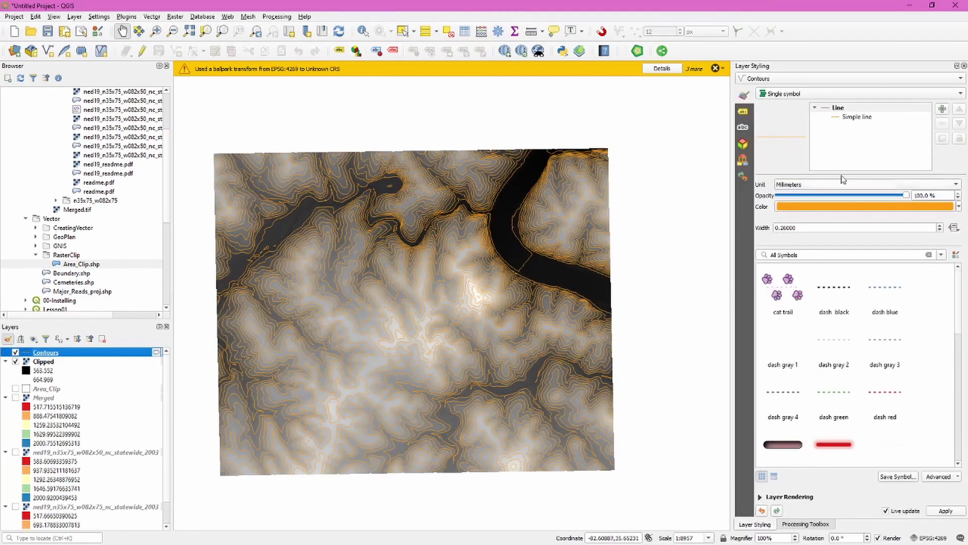
pyautogui.click(857, 117)
pyautogui.click(908, 218)
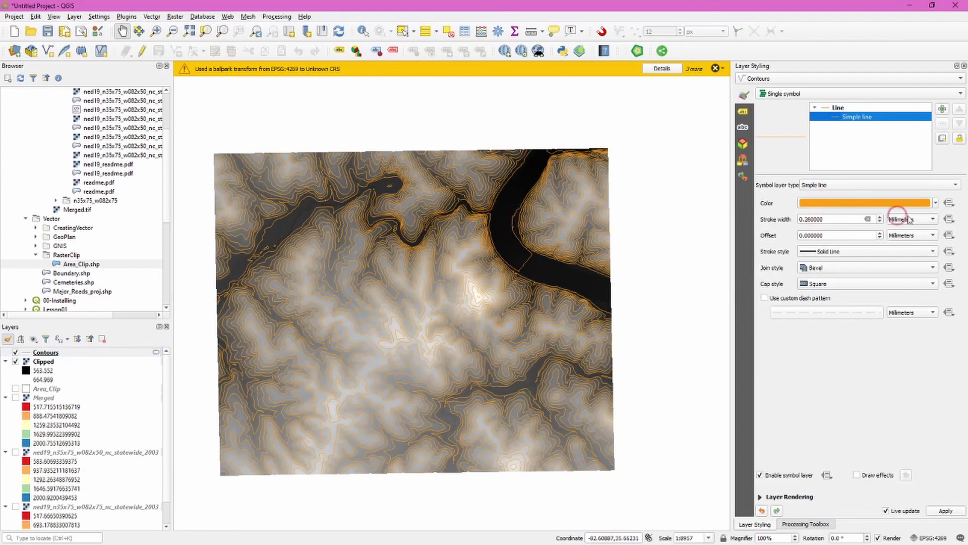
pyautogui.click(936, 203)
pyautogui.click(800, 243)
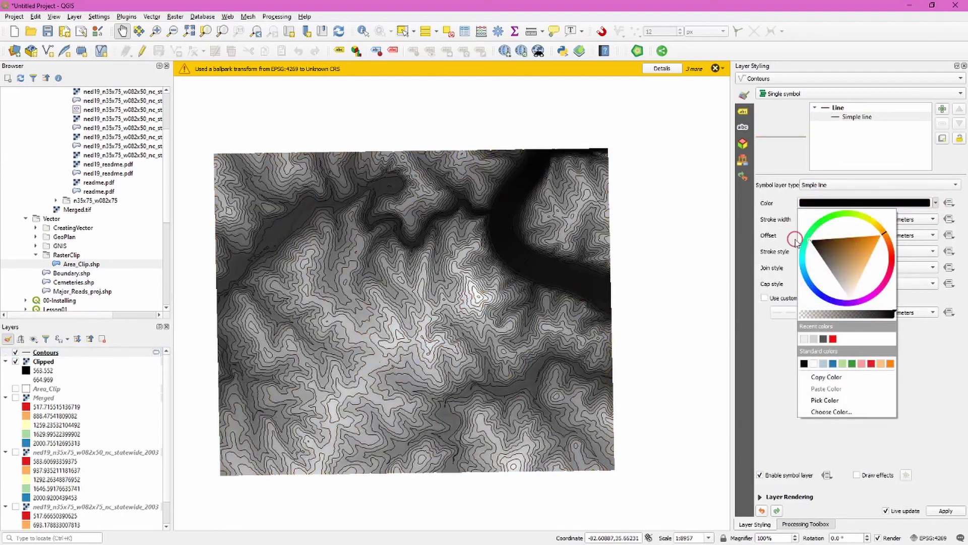
pyautogui.click(777, 349)
pyautogui.click(827, 221)
pyautogui.scroll(1, 464, 309)
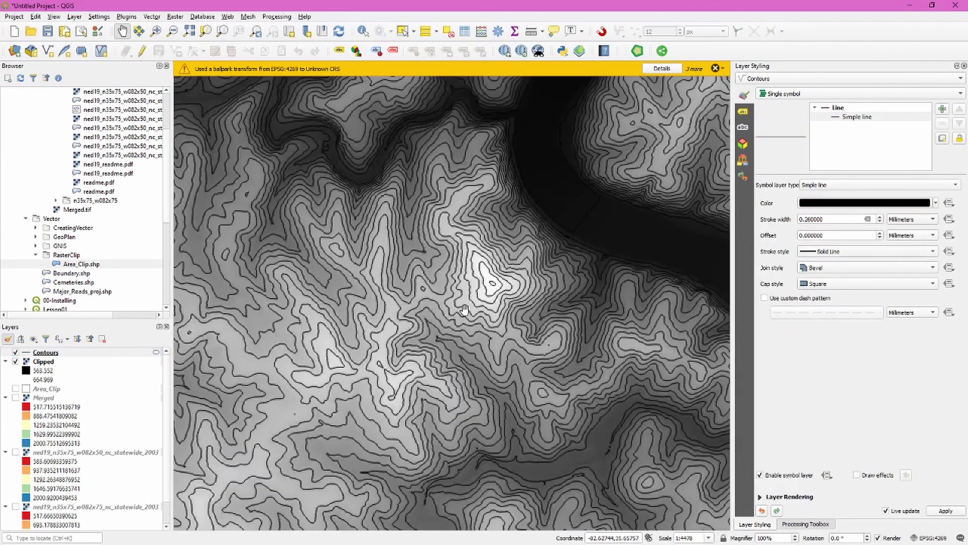
pyautogui.click(838, 107)
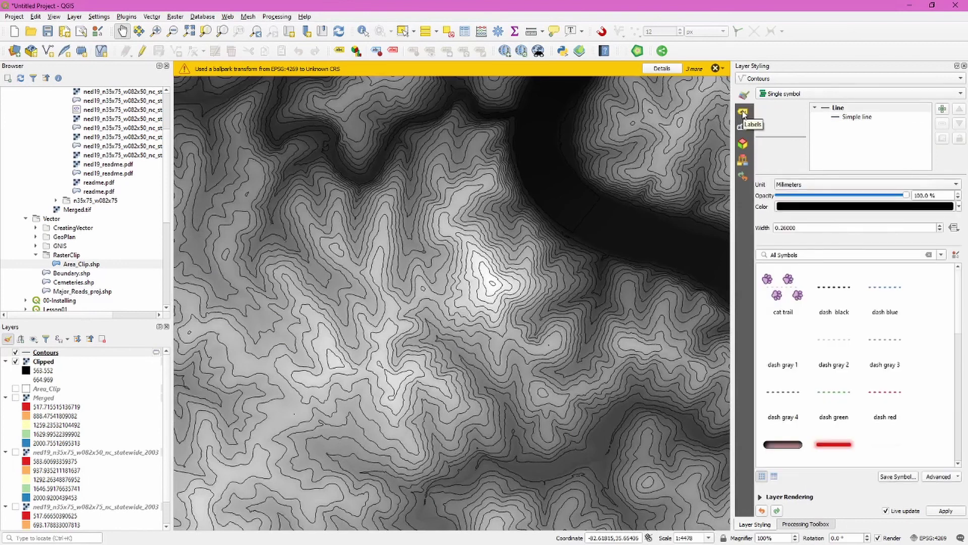
# Turn on single labels for the contours using the ELEV field.
pyautogui.click(743, 113)
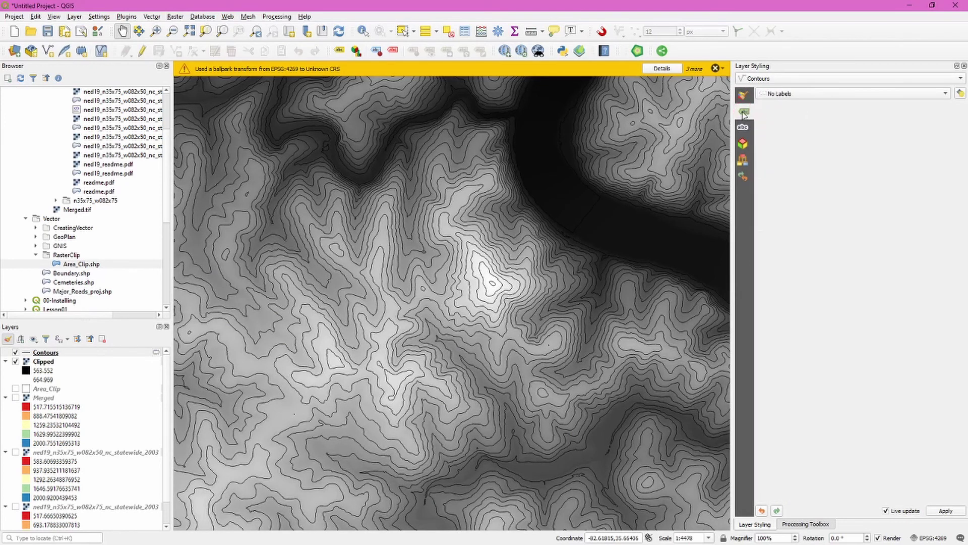
pyautogui.click(792, 94)
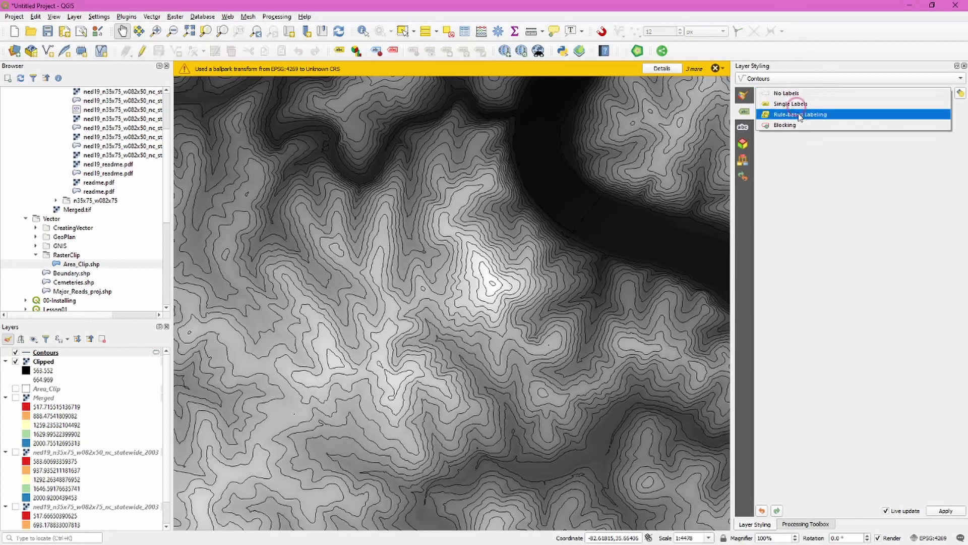
pyautogui.click(802, 103)
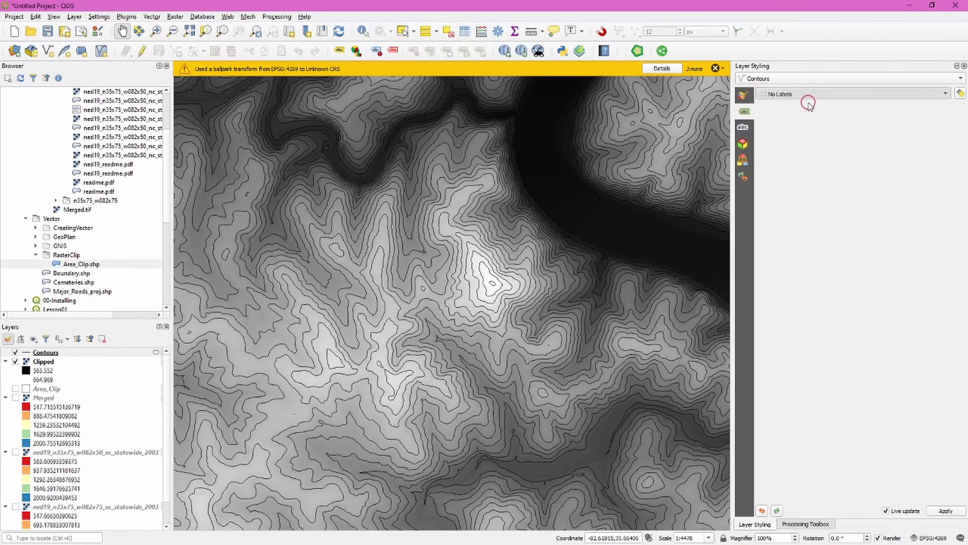
pyautogui.click(946, 109)
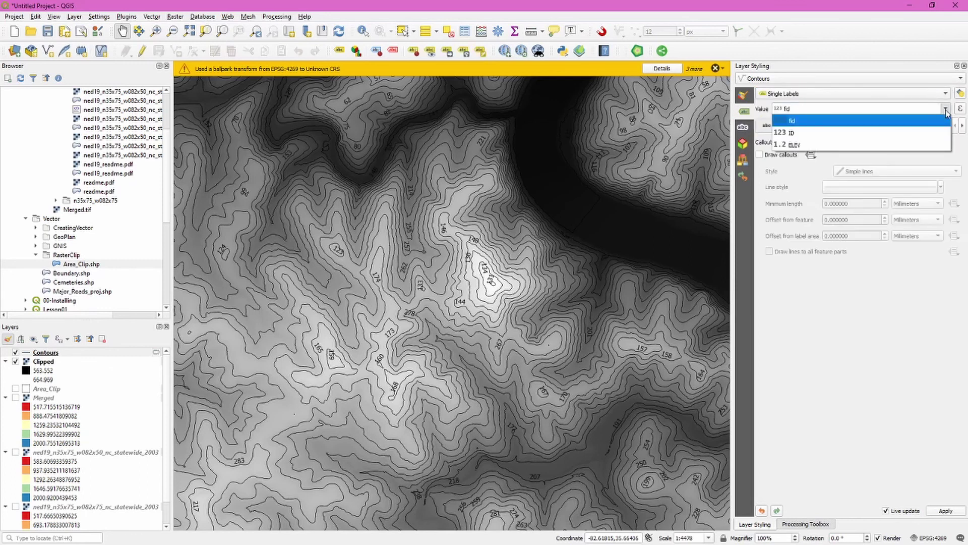
pyautogui.click(846, 144)
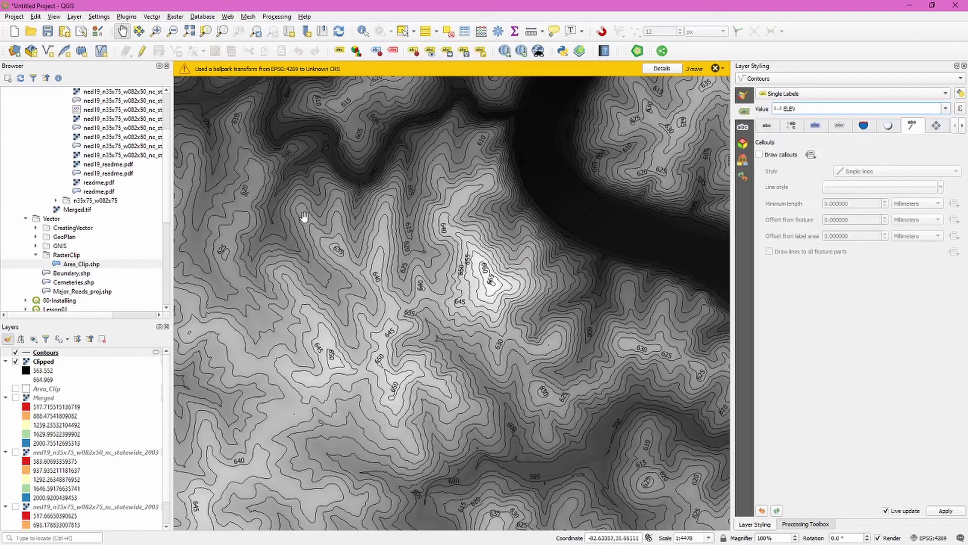
pyautogui.scroll(1, 301, 363)
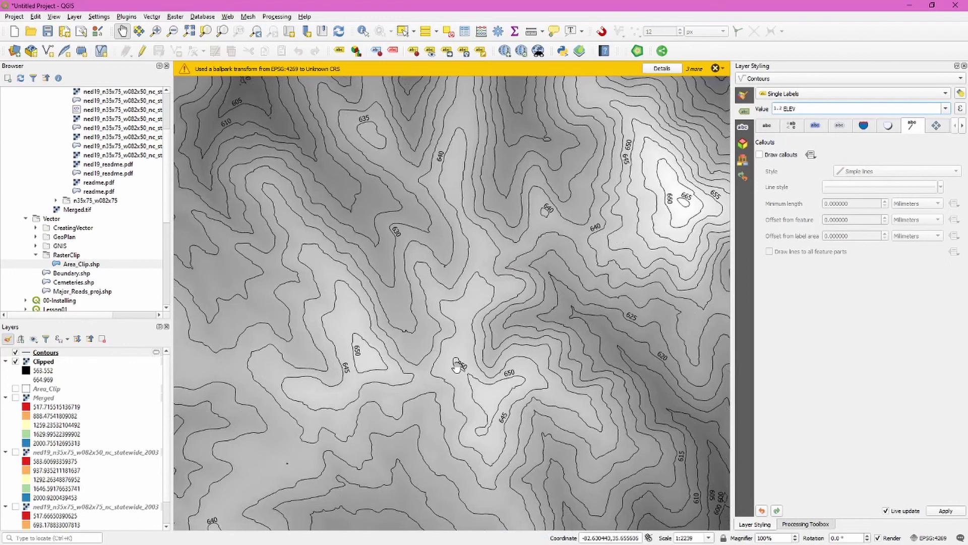
# Turn on a 1 mm text buffer around the contour elevation labels, leaving the font unchanged.
pyautogui.click(767, 126)
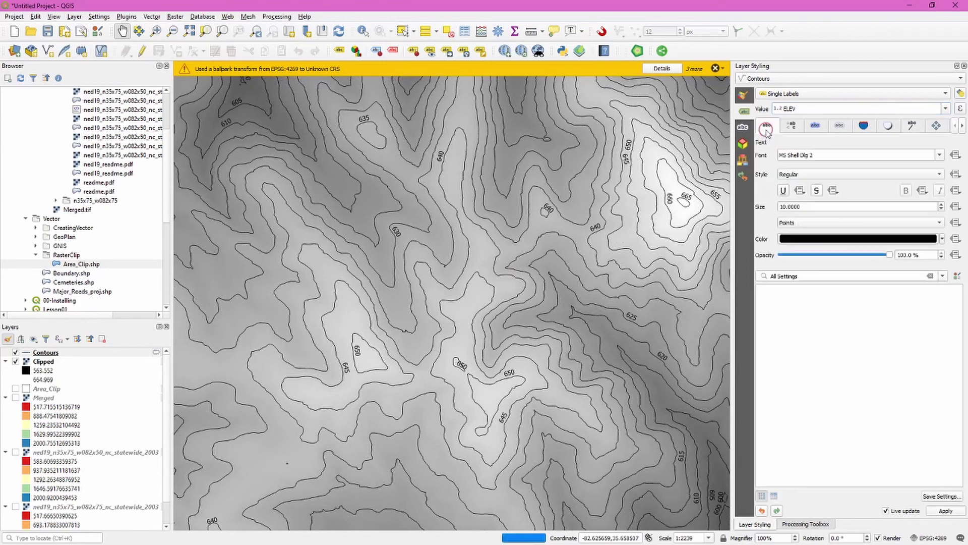
pyautogui.click(941, 155)
pyautogui.click(942, 156)
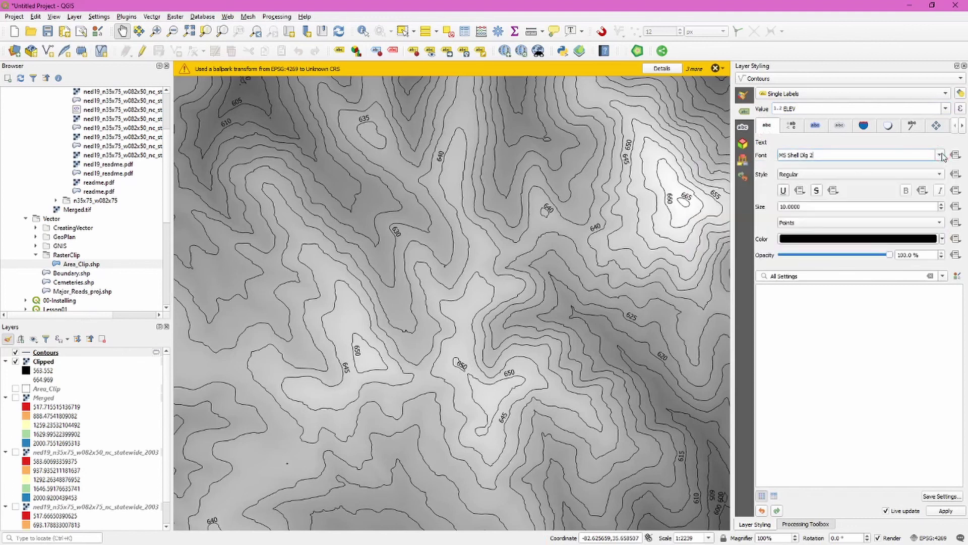
pyautogui.click(791, 126)
pyautogui.click(815, 125)
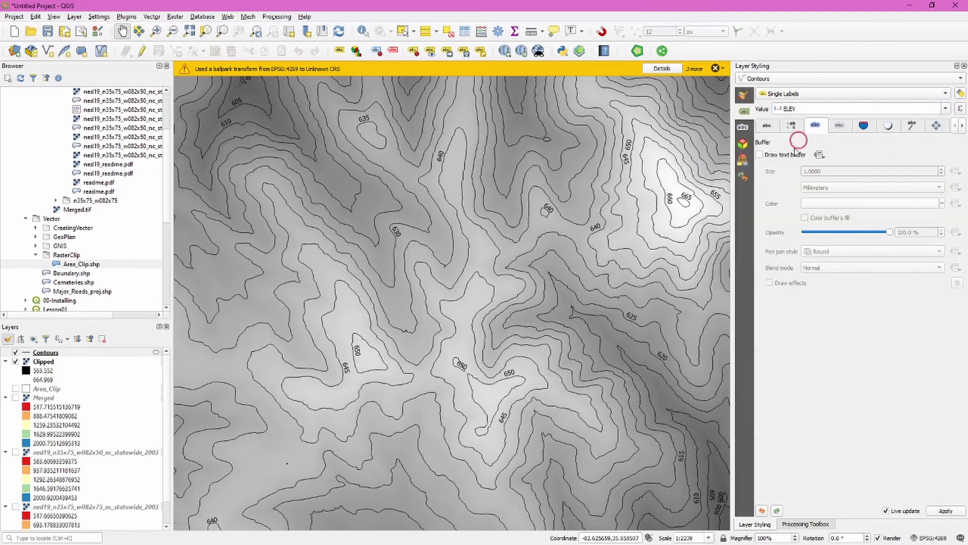
pyautogui.click(760, 155)
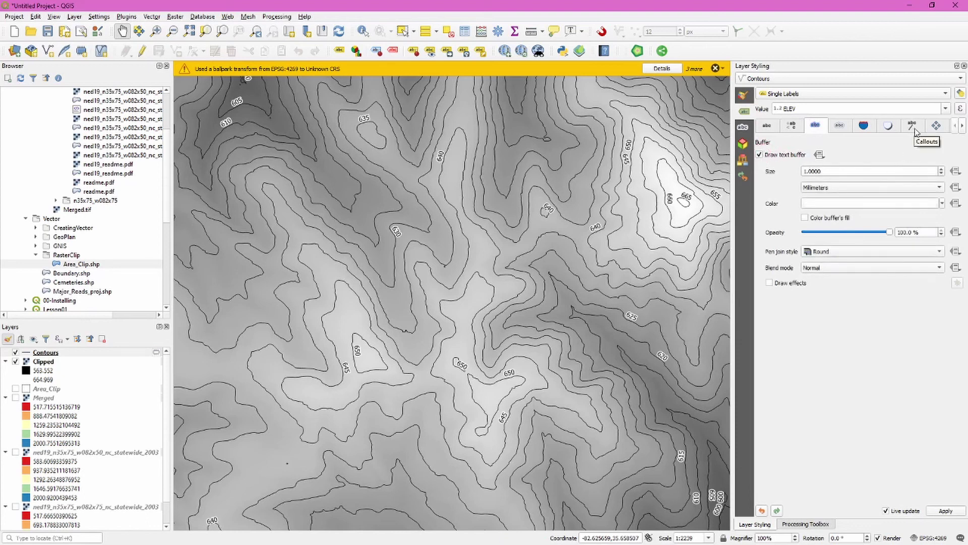
# Try curved and horizontal label placement, then settle on labels parallel to the contour lines.
pyautogui.click(936, 126)
pyautogui.click(797, 180)
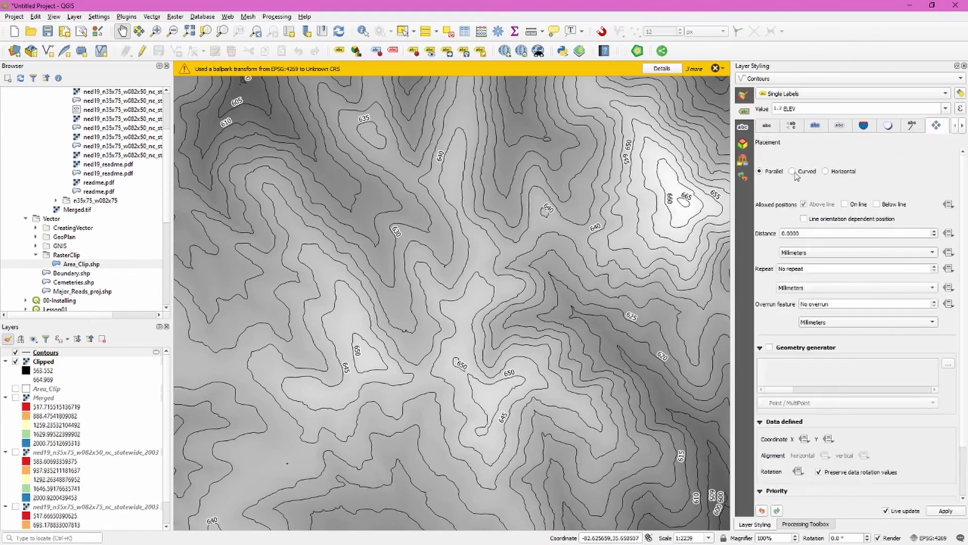
pyautogui.click(793, 172)
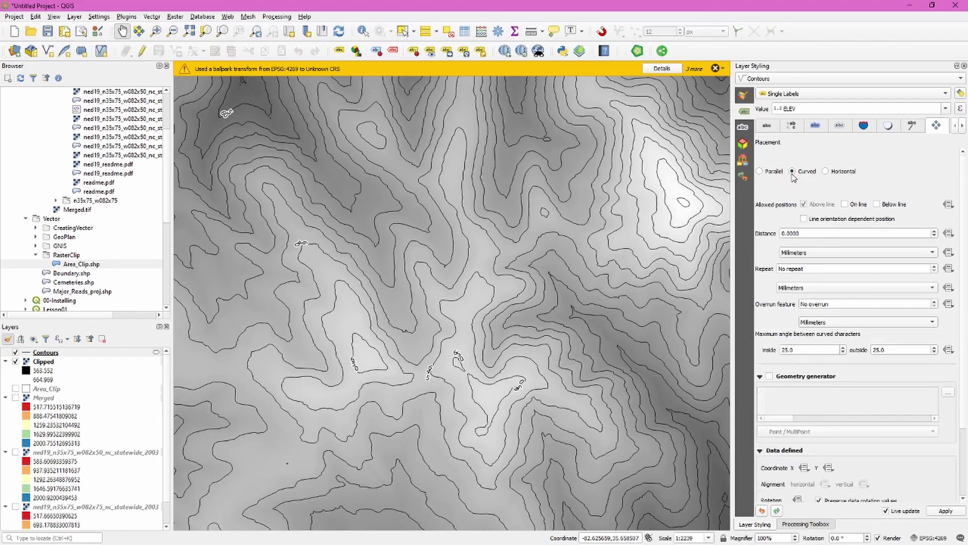
pyautogui.click(826, 171)
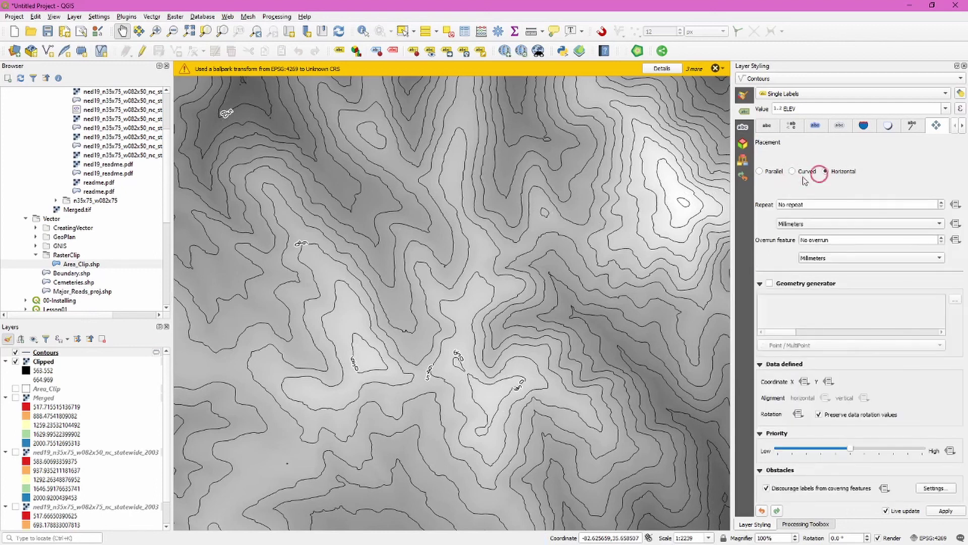
pyautogui.click(760, 172)
pyautogui.click(756, 525)
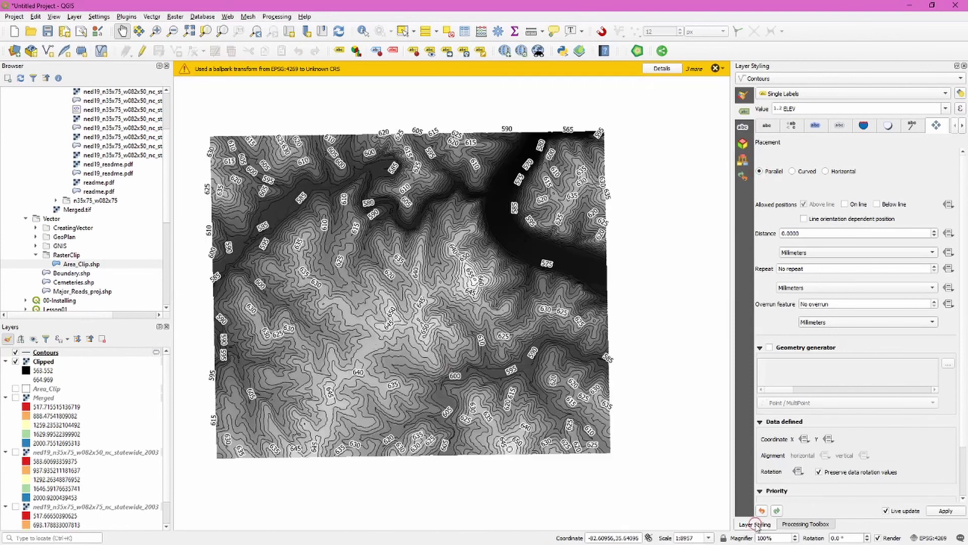
pyautogui.click(805, 523)
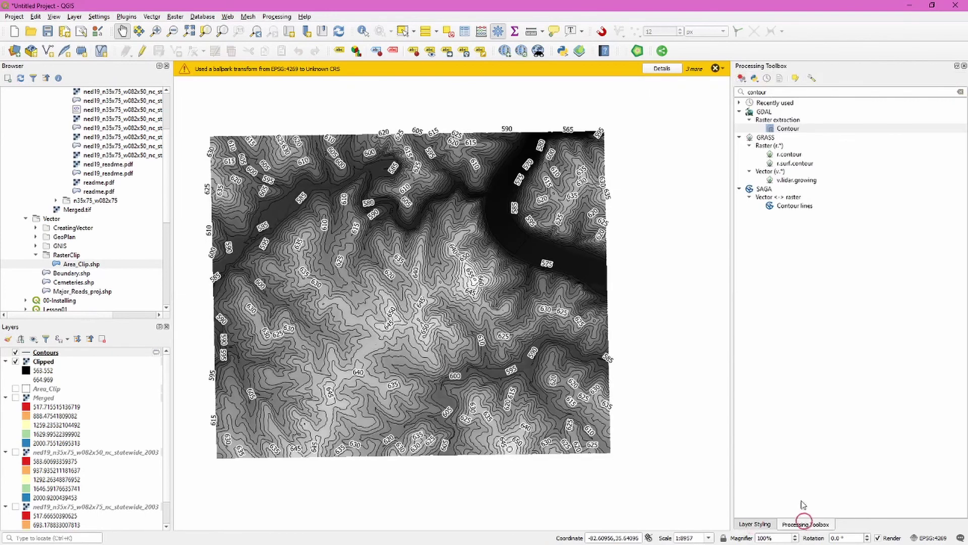
pyautogui.doubleClick(811, 127)
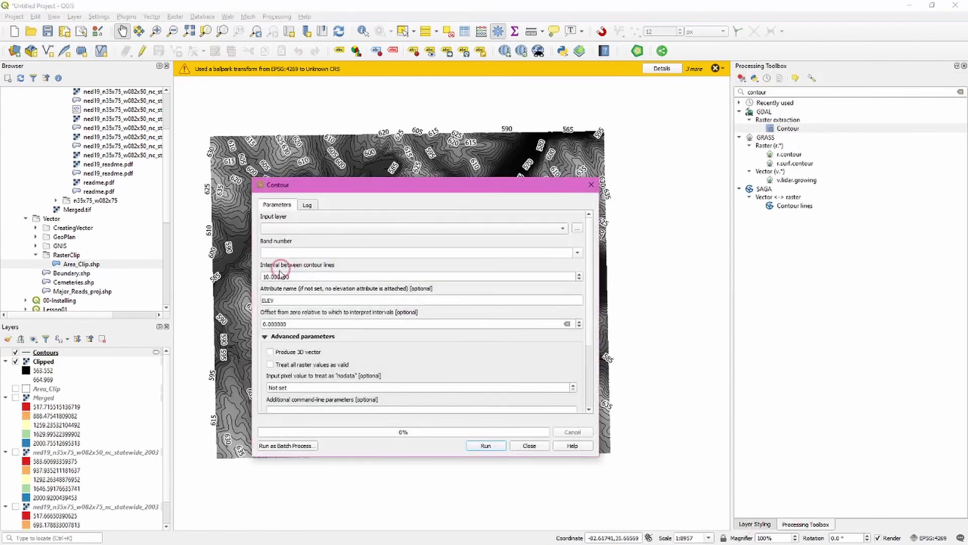
pyautogui.click(529, 445)
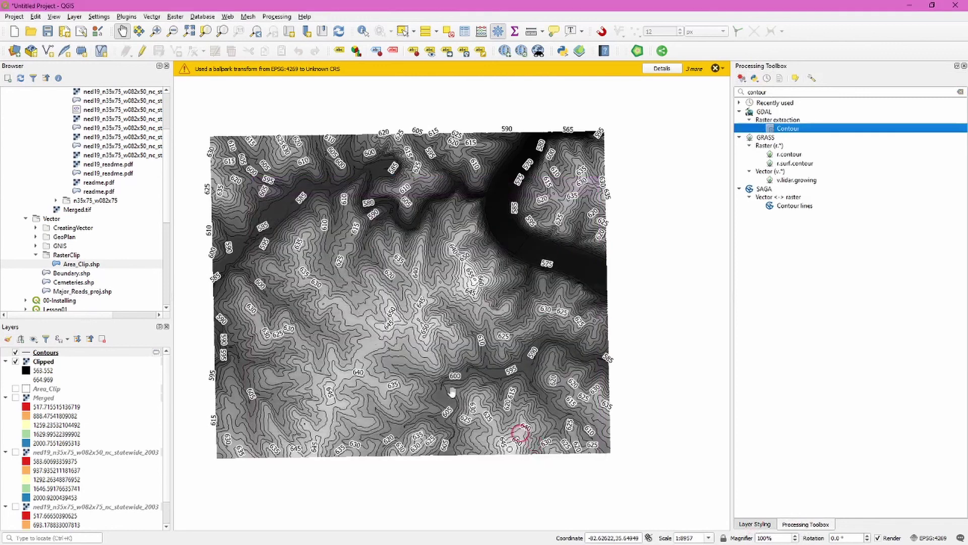
pyautogui.scroll(1, 430, 343)
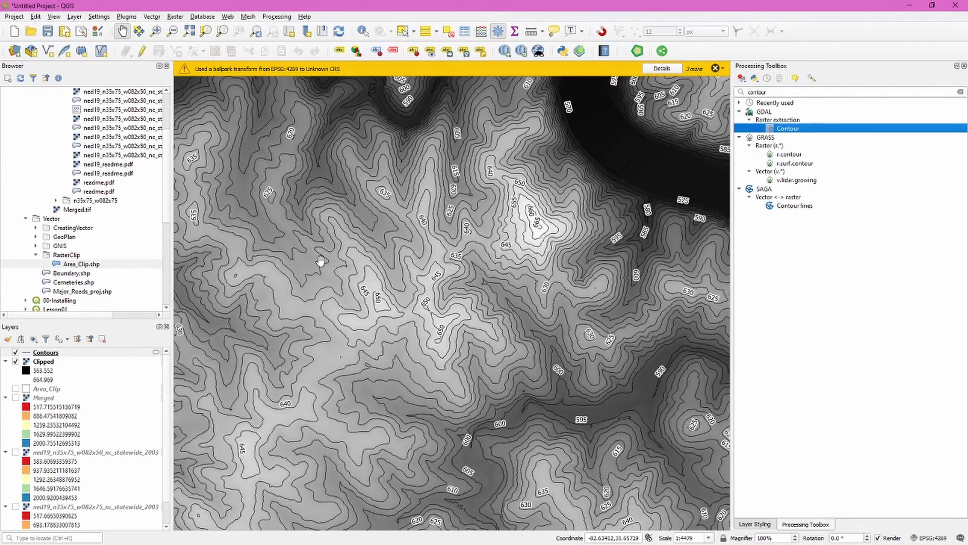